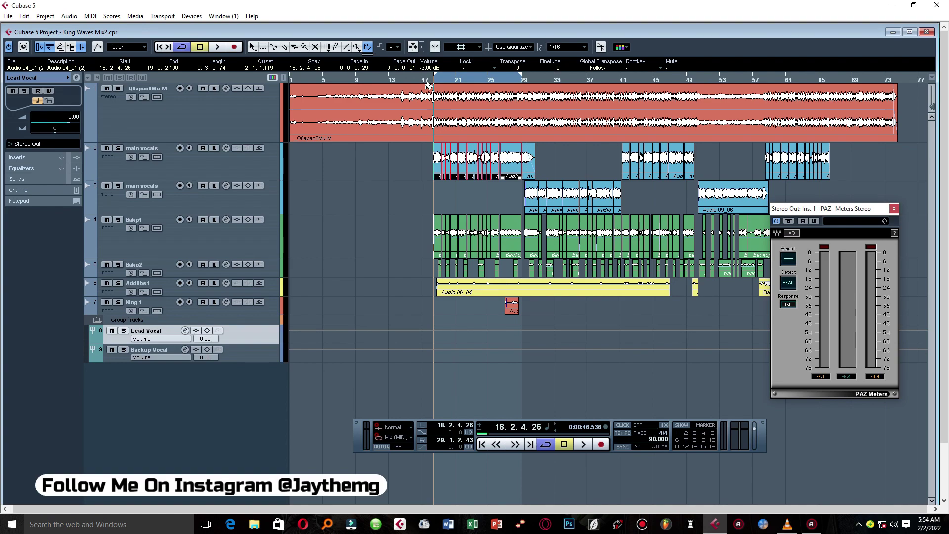
Mute the second main vocals, Bakp2, Addlibs1, King 1 and instrumental tracks.
{"action": "left_click", "coordinate": [107, 185]}
{"action": "left_click", "coordinate": [106, 264]}
{"action": "left_click", "coordinate": [106, 283]}
{"action": "left_click", "coordinate": [107, 302]}
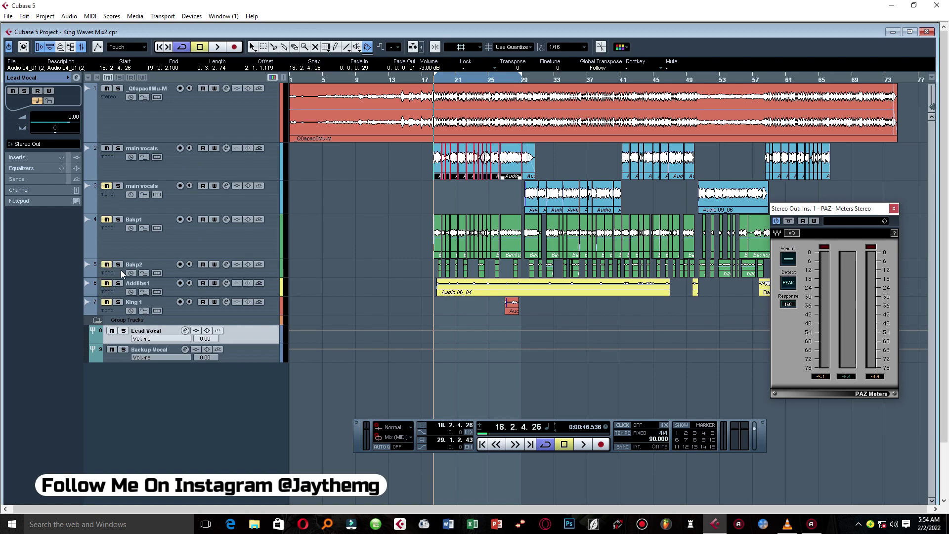
{"action": "left_click", "coordinate": [106, 88]}
Make the first main vocals track taller and open its channel settings' insert effect list.
{"action": "left_click_drag", "start_coordinate": [280, 180], "coordinate": [281, 197]}
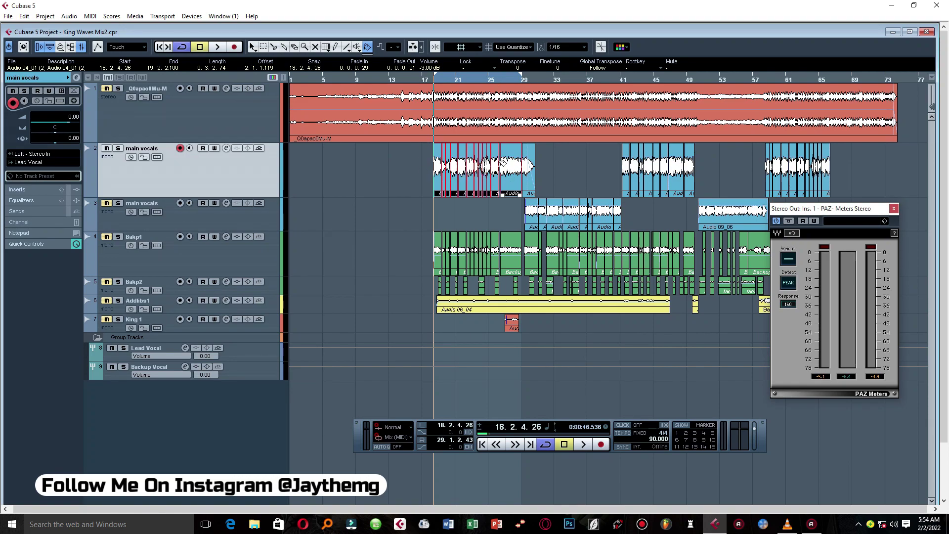
{"action": "left_click", "coordinate": [252, 47]}
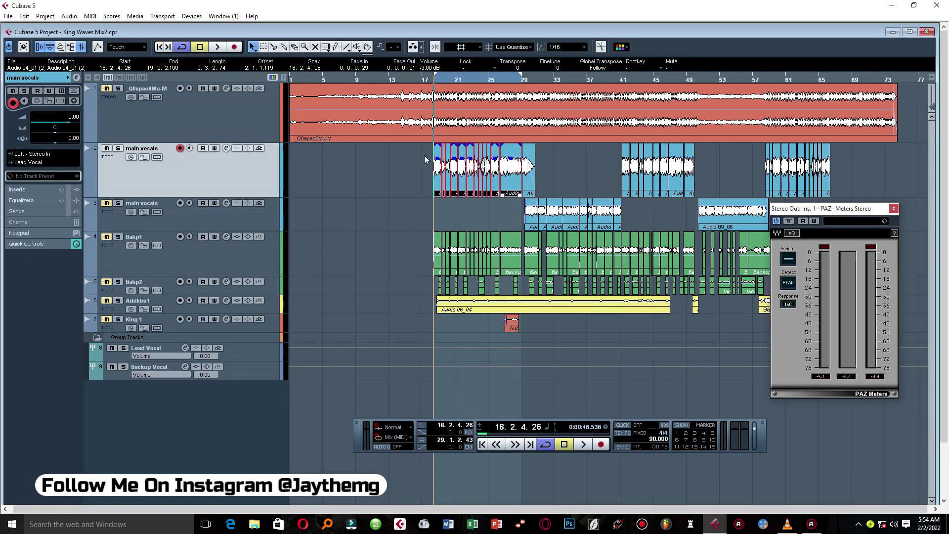
{"action": "left_click", "coordinate": [226, 149]}
{"action": "left_click", "coordinate": [318, 204]}
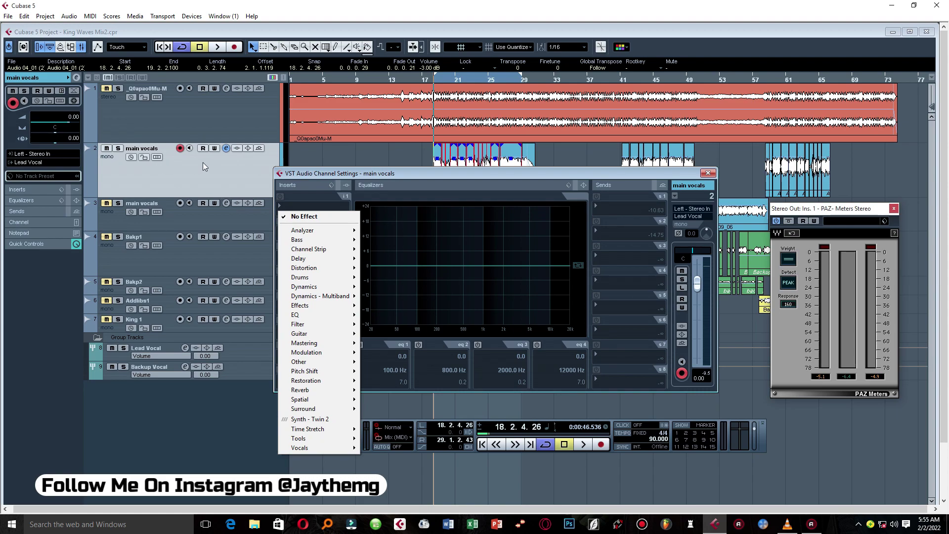
Reselect the first main vocals track and load Auto-Tune 8.1 into its first insert.
{"action": "left_click", "coordinate": [217, 213]}
{"action": "left_click", "coordinate": [202, 257]}
{"action": "left_click", "coordinate": [213, 227]}
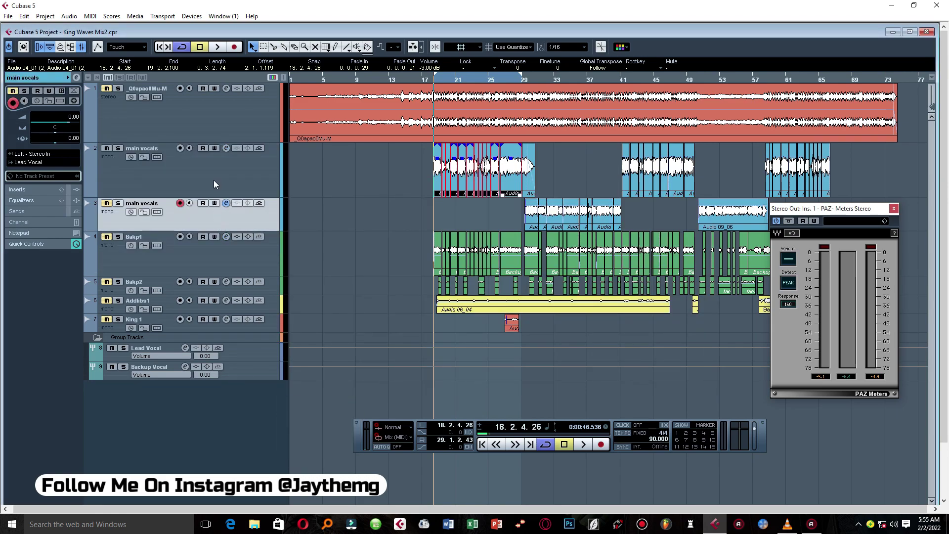
{"action": "left_click", "coordinate": [213, 180]}
{"action": "left_click", "coordinate": [226, 149]}
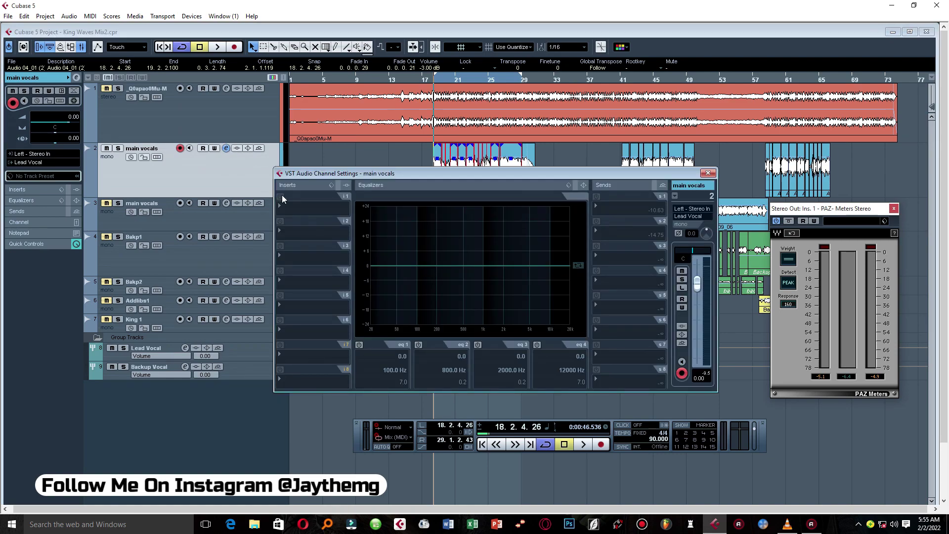
{"action": "left_click", "coordinate": [297, 206]}
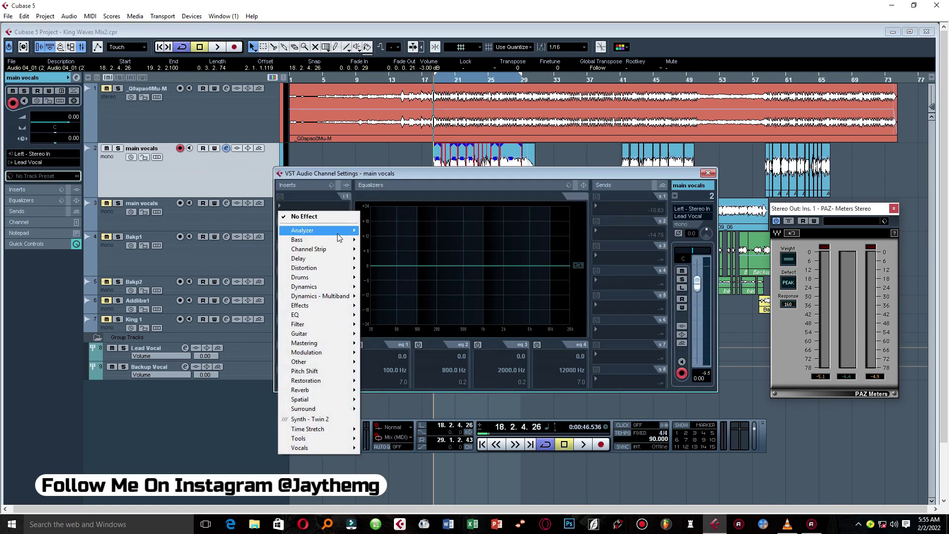
{"action": "mouse_move", "coordinate": [327, 230]}
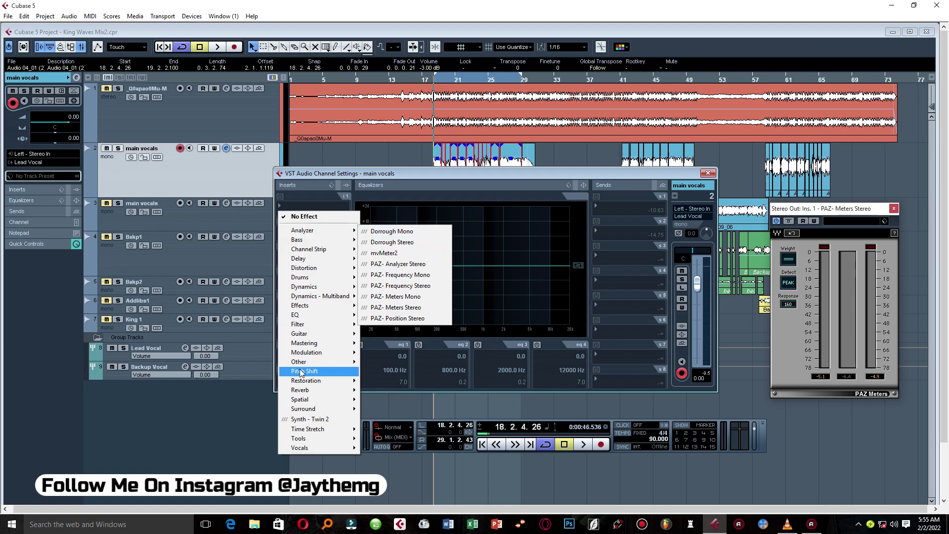
{"action": "left_click", "coordinate": [396, 368]}
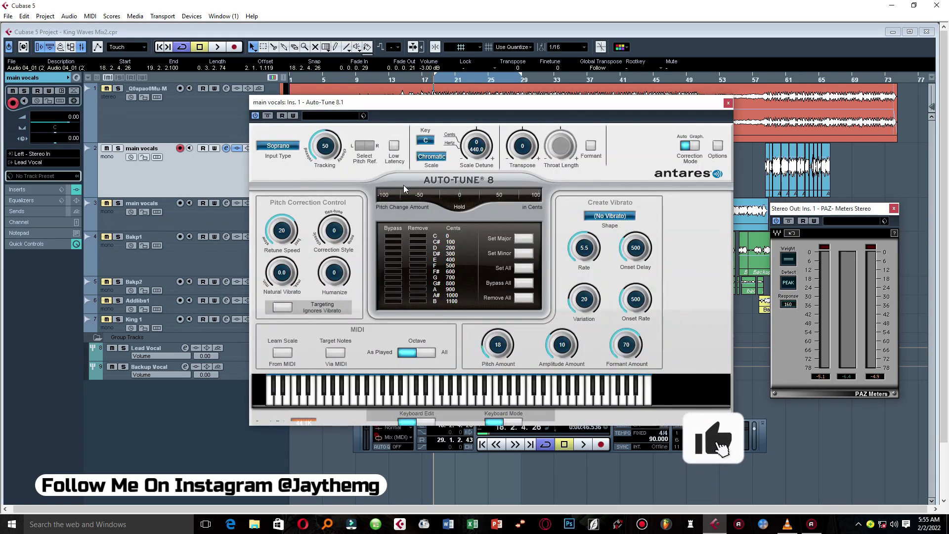
Check Auto-Tune's scales, then set the slot to No Effect and discard Auto-Tune.
{"action": "left_click", "coordinate": [438, 156]}
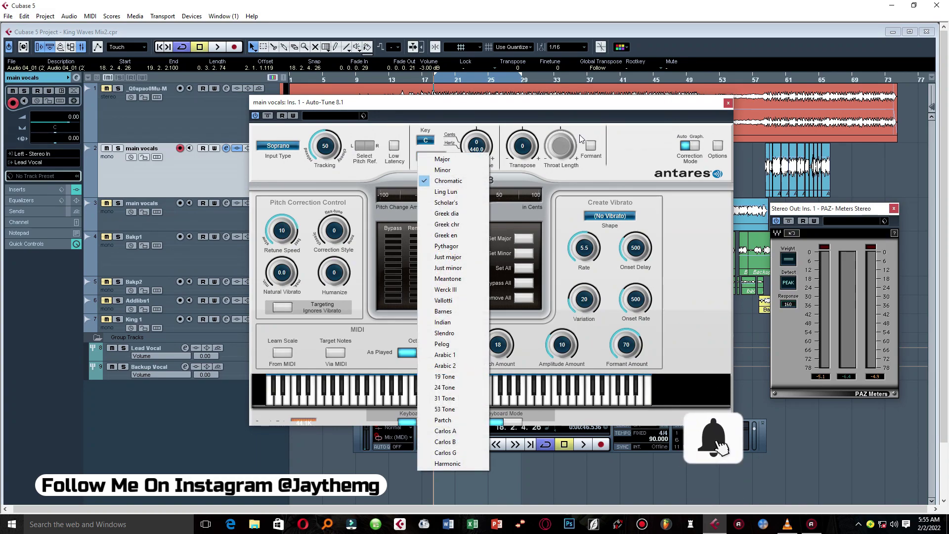
{"action": "left_click", "coordinate": [728, 103]}
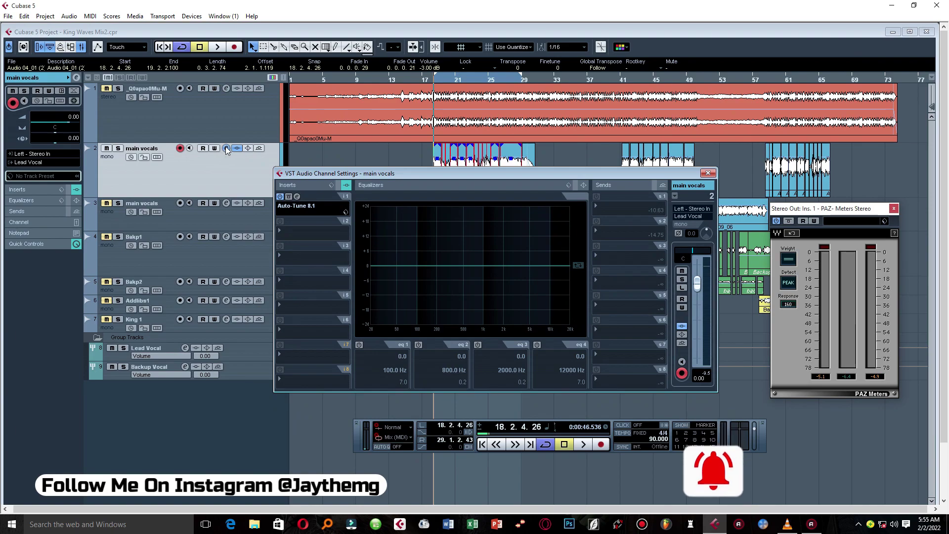
{"action": "left_click", "coordinate": [226, 148]}
{"action": "left_click", "coordinate": [226, 148]}
{"action": "left_click", "coordinate": [307, 205]}
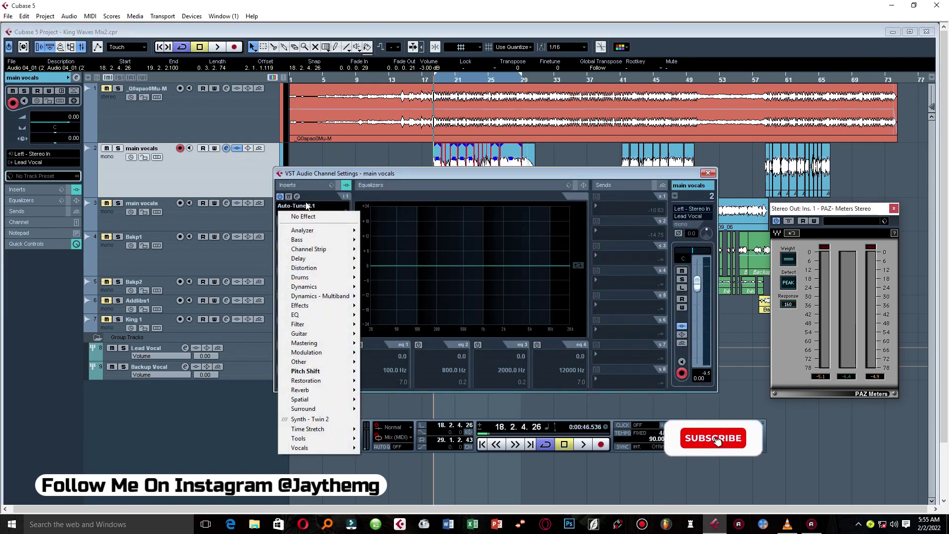
{"action": "left_click", "coordinate": [309, 217]}
{"action": "left_click", "coordinate": [466, 306]}
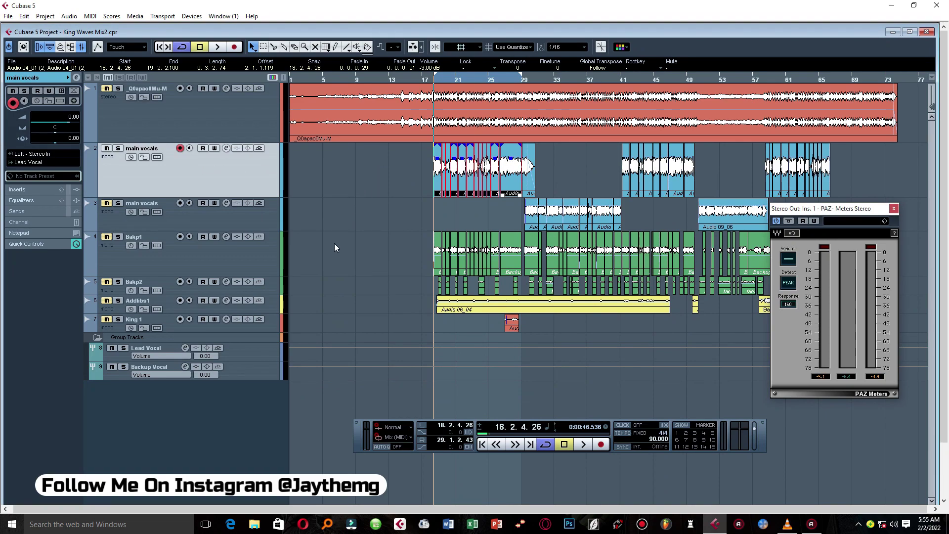
Select the Lead Vocal group track and open its Edit Channel Settings window.
{"action": "left_click", "coordinate": [229, 351]}
{"action": "left_click", "coordinate": [185, 348]}
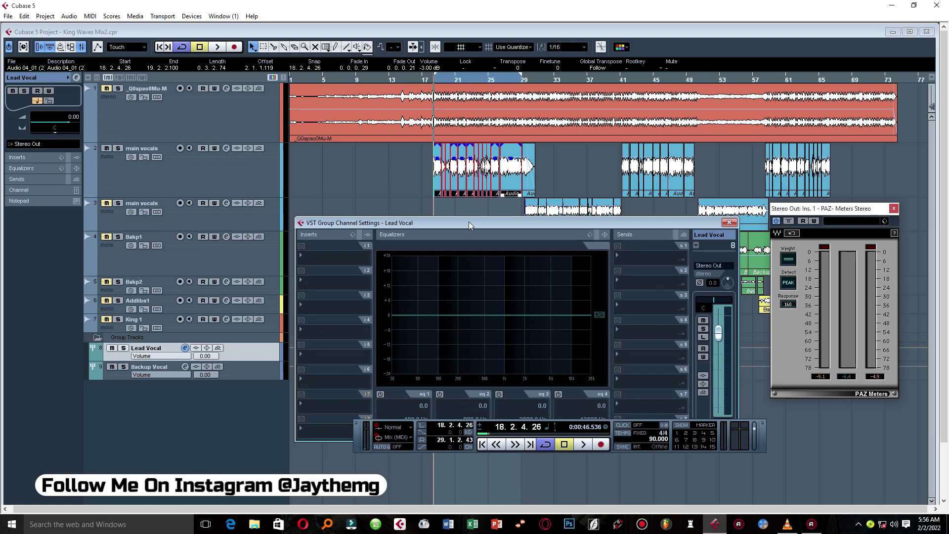
Load the Waves Q10 (Q4 Stereo) from the EQ category into group insert 1.
{"action": "left_click", "coordinate": [341, 254]}
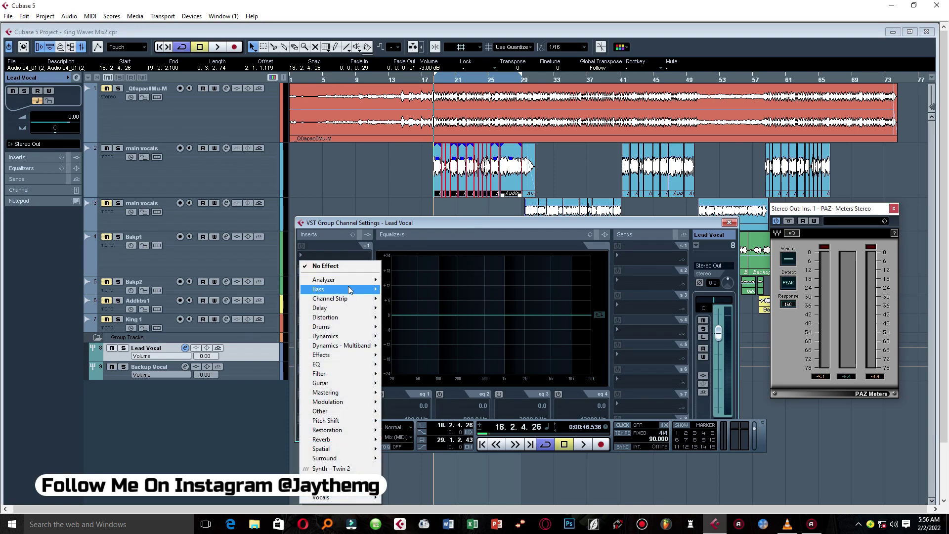
{"action": "mouse_move", "coordinate": [346, 364]}
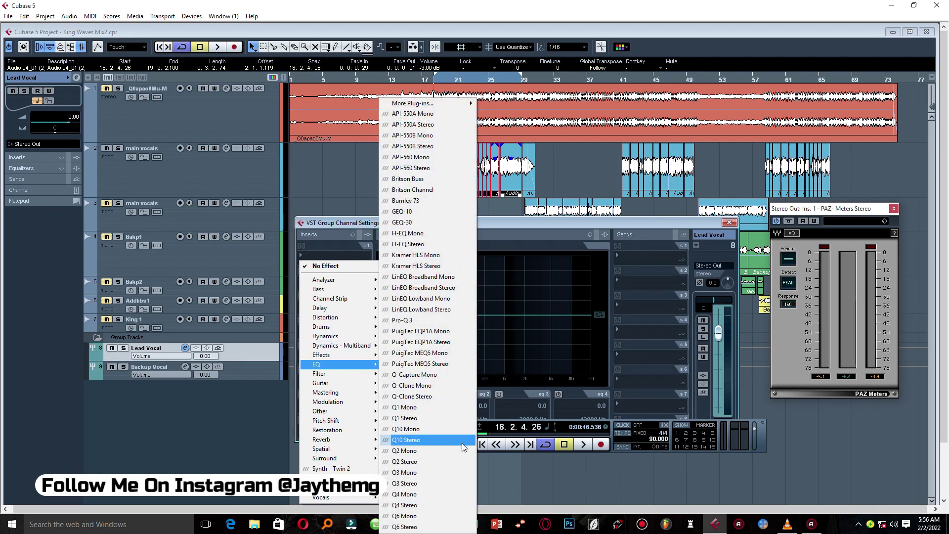
{"action": "left_click", "coordinate": [413, 505]}
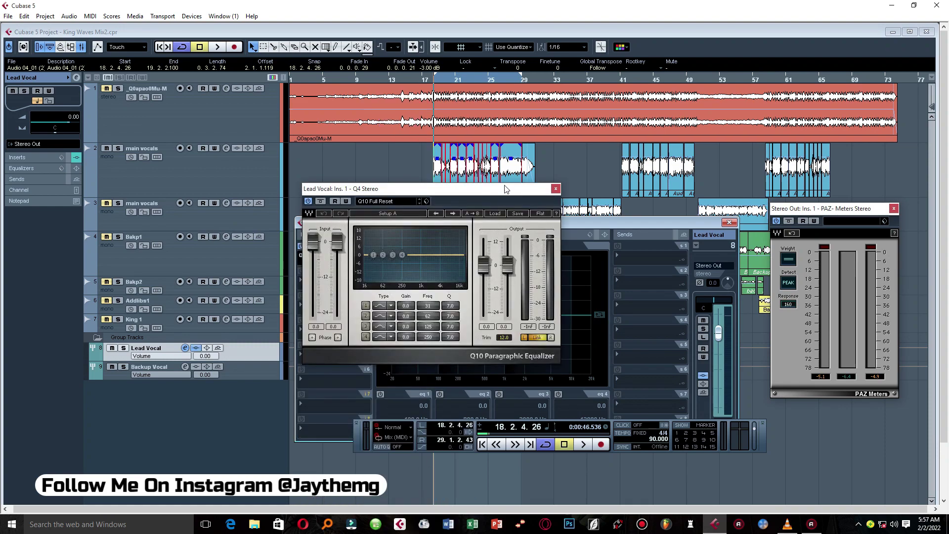
{"action": "left_click_drag", "start_coordinate": [483, 192], "coordinate": [515, 207]}
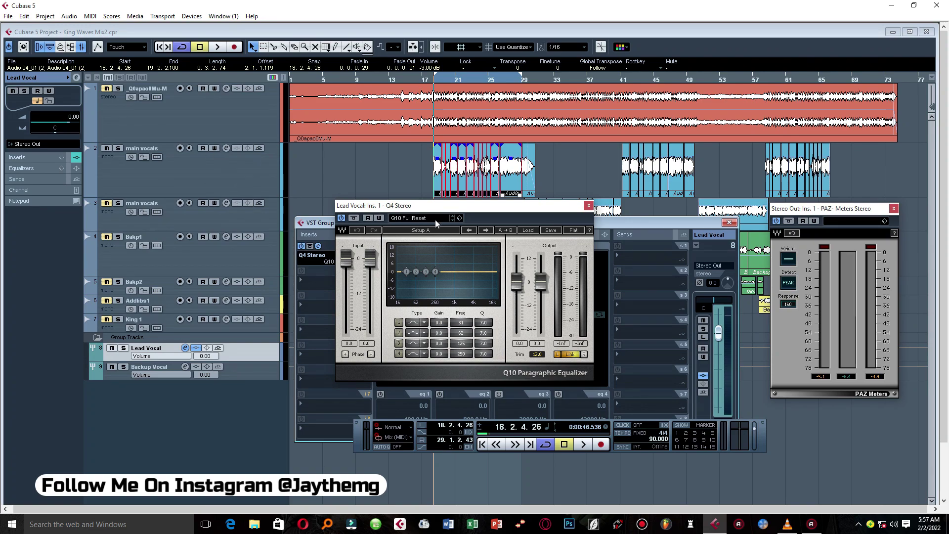
Cut Q10 band 1 by about 7.3 dB at 35 Hz, auditioning it during playback.
{"action": "left_click_drag", "start_coordinate": [437, 206], "coordinate": [429, 214]}
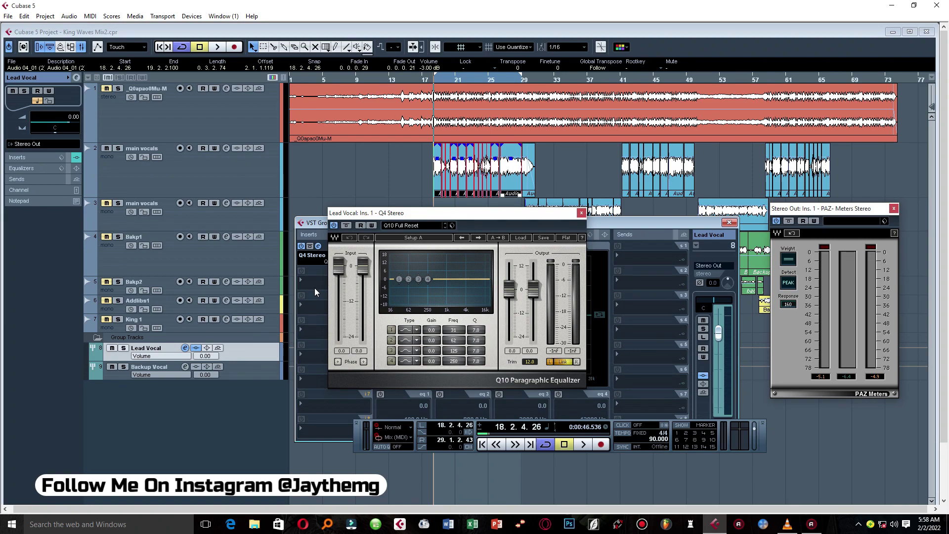
{"action": "left_click_drag", "start_coordinate": [449, 212], "coordinate": [452, 208]}
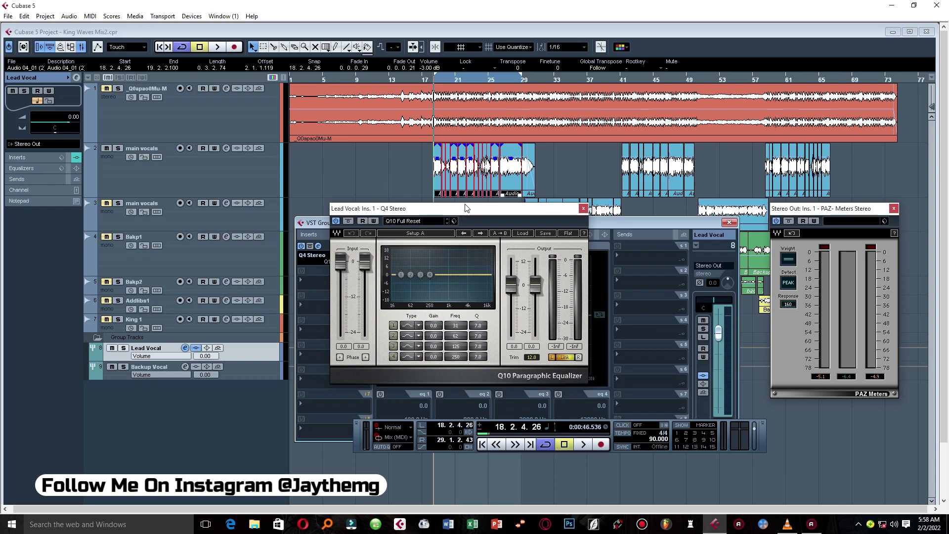
{"action": "left_click_drag", "start_coordinate": [401, 274], "coordinate": [403, 288]}
{"action": "left_click_drag", "start_coordinate": [403, 289], "coordinate": [402, 276]}
{"action": "left_click_drag", "start_coordinate": [484, 211], "coordinate": [483, 225]}
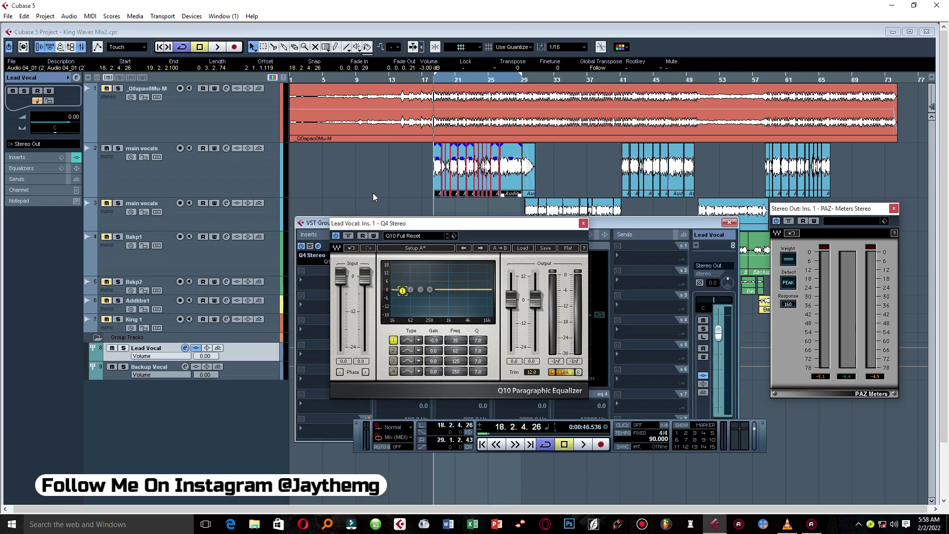
{"action": "key", "text": "space"}
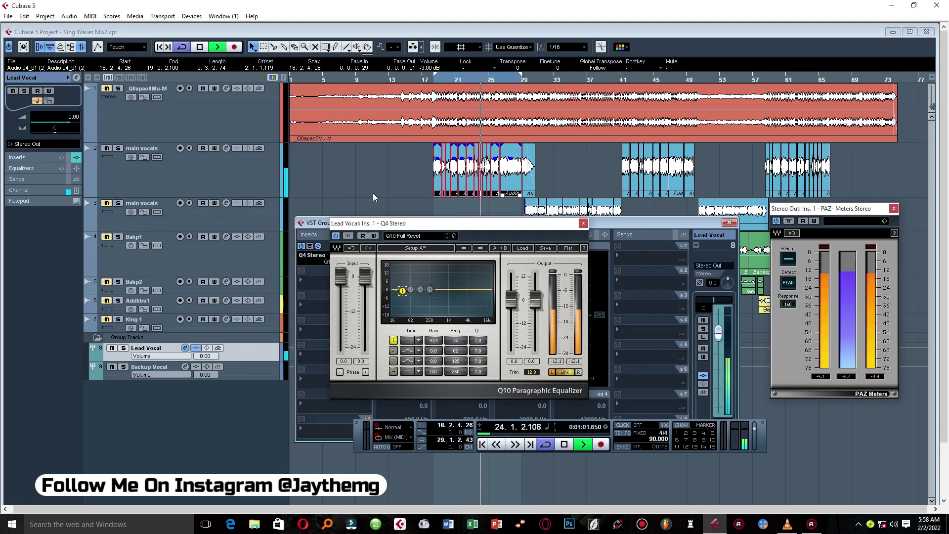
{"action": "key", "text": "space"}
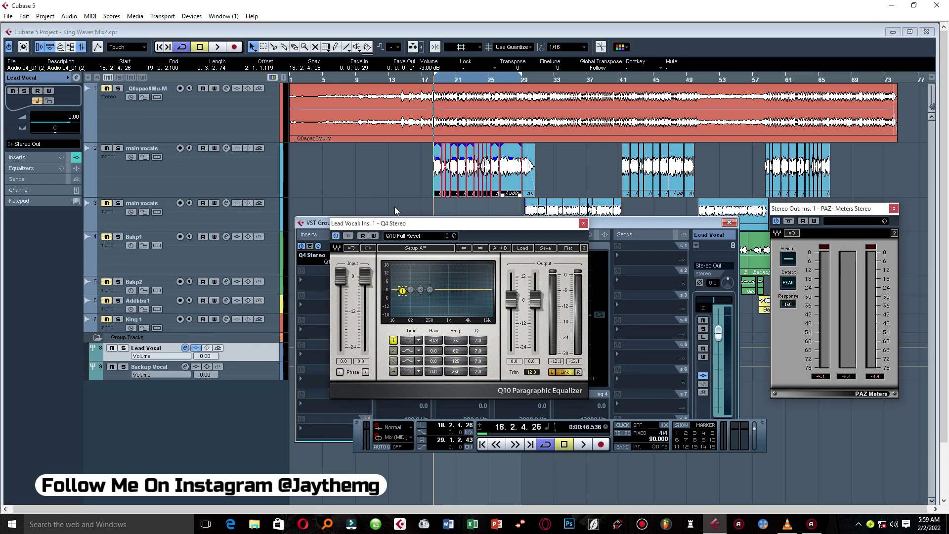
{"action": "left_click_drag", "start_coordinate": [418, 224], "coordinate": [411, 200]}
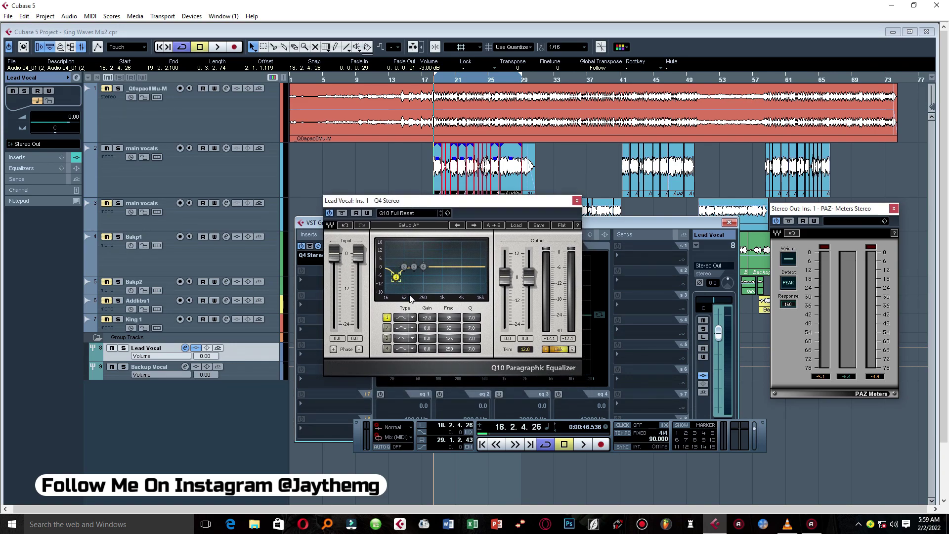
Make Q10 band 1 a high-pass low cut and sweep it up to 140 Hz.
{"action": "left_click", "coordinate": [411, 322]}
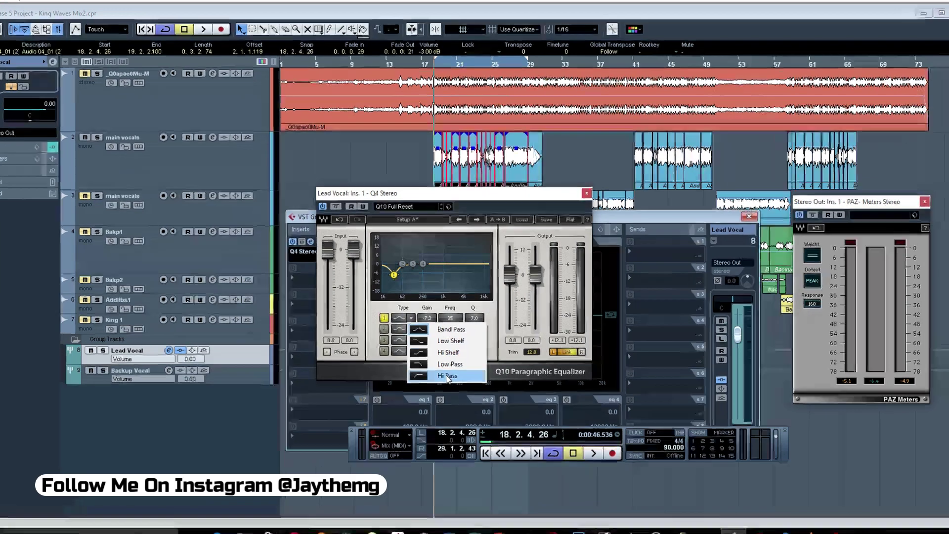
{"action": "left_click", "coordinate": [442, 383]}
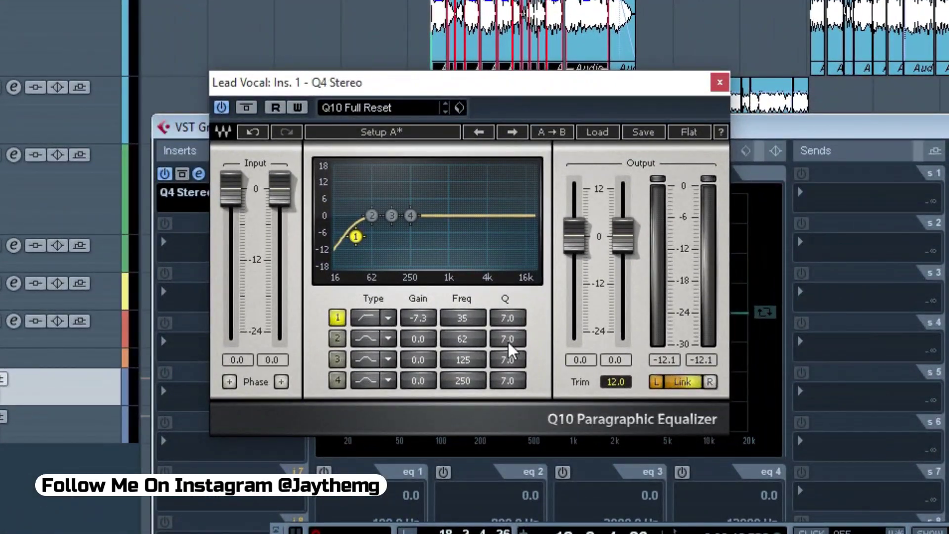
{"action": "left_click_drag", "start_coordinate": [356, 237], "coordinate": [387, 237]}
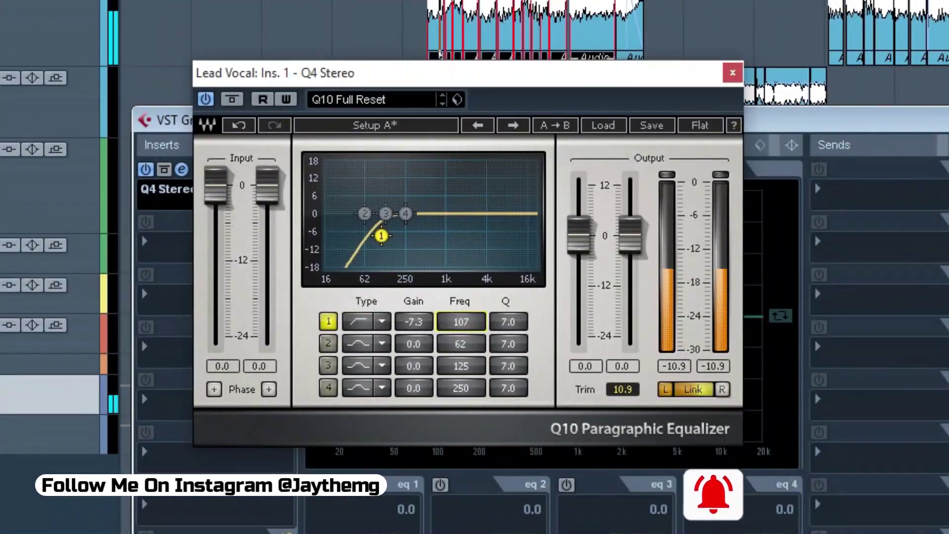
{"action": "mouse_move", "coordinate": [381, 236]}
{"action": "left_mouse_down"}
{"action": "mouse_move", "coordinate": [501, 236]}
{"action": "mouse_move", "coordinate": [379, 235]}
{"action": "mouse_move", "coordinate": [408, 236]}
{"action": "mouse_move", "coordinate": [388, 236]}
{"action": "left_mouse_up"}
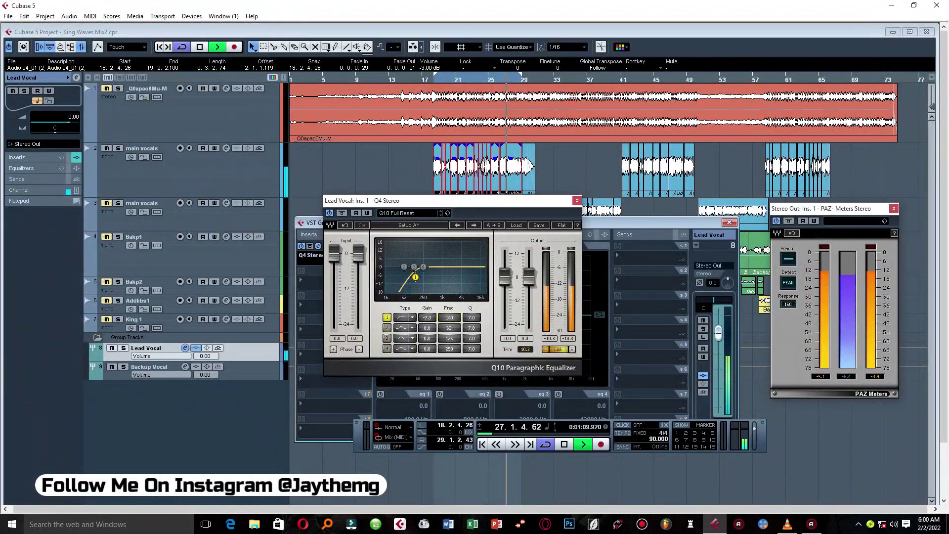
{"action": "key", "text": "space"}
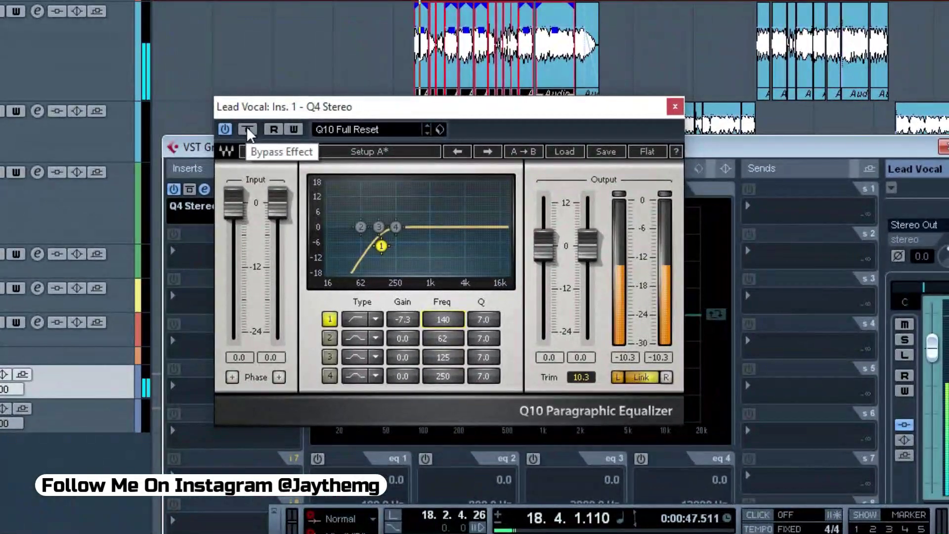
{"action": "left_click", "coordinate": [341, 213]}
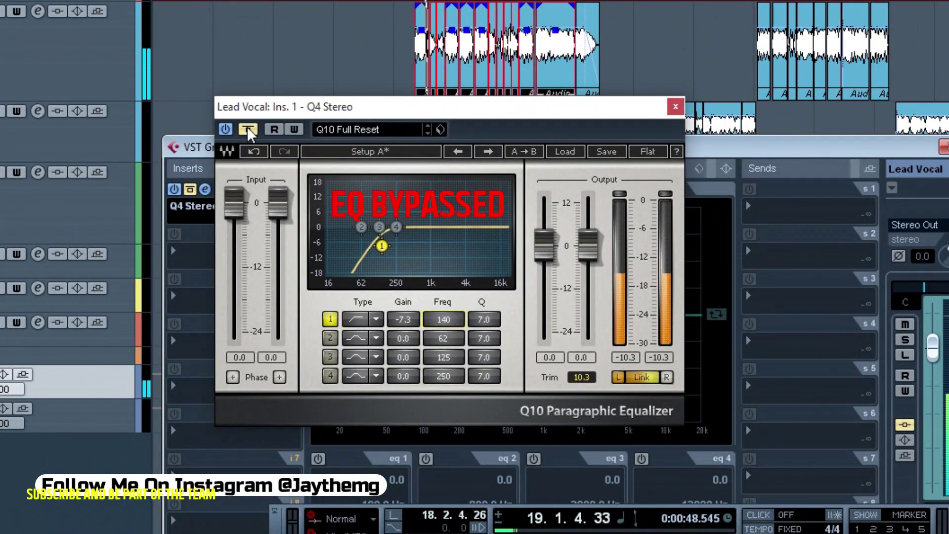
{"action": "left_click", "coordinate": [249, 129]}
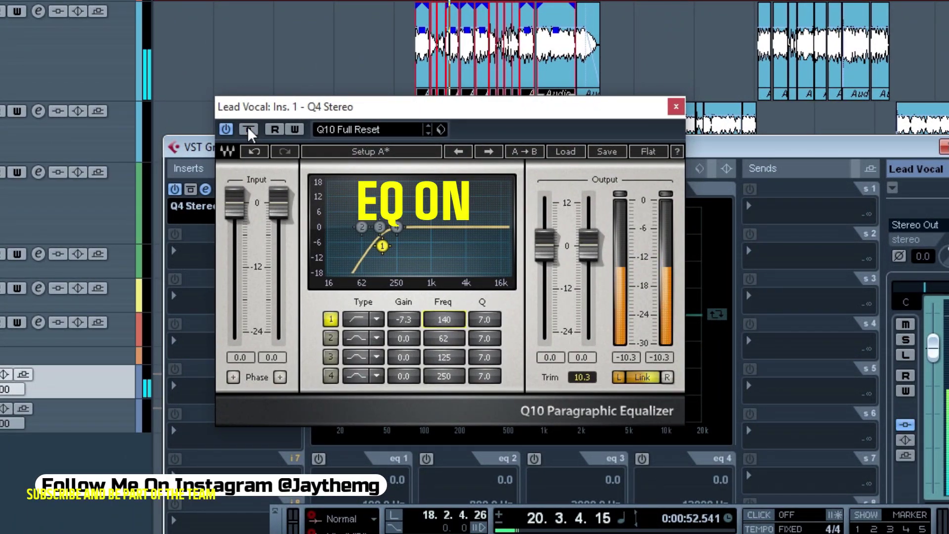
{"action": "key", "text": "space"}
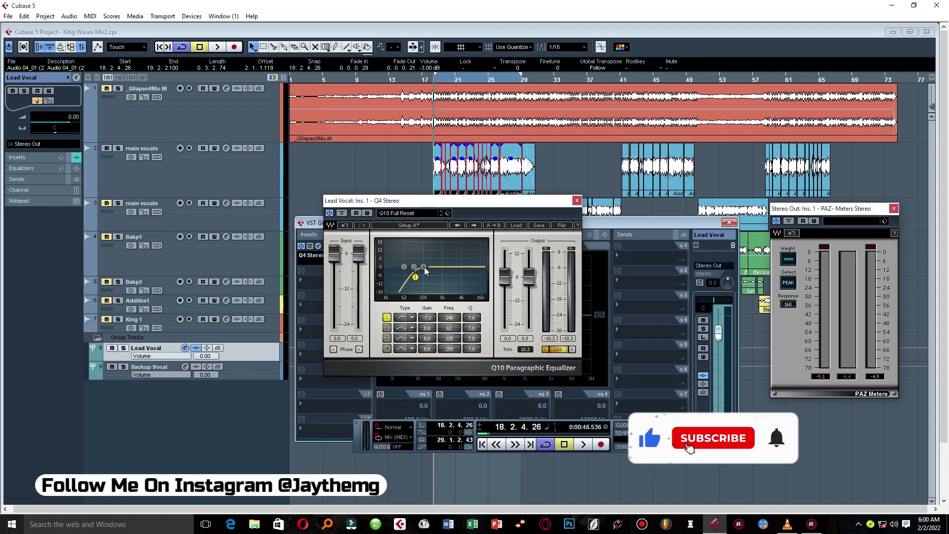
Move Q10 band 4 up to 16000 Hz and start shaping the band 2 cut.
{"action": "left_click_drag", "start_coordinate": [424, 267], "coordinate": [481, 267]}
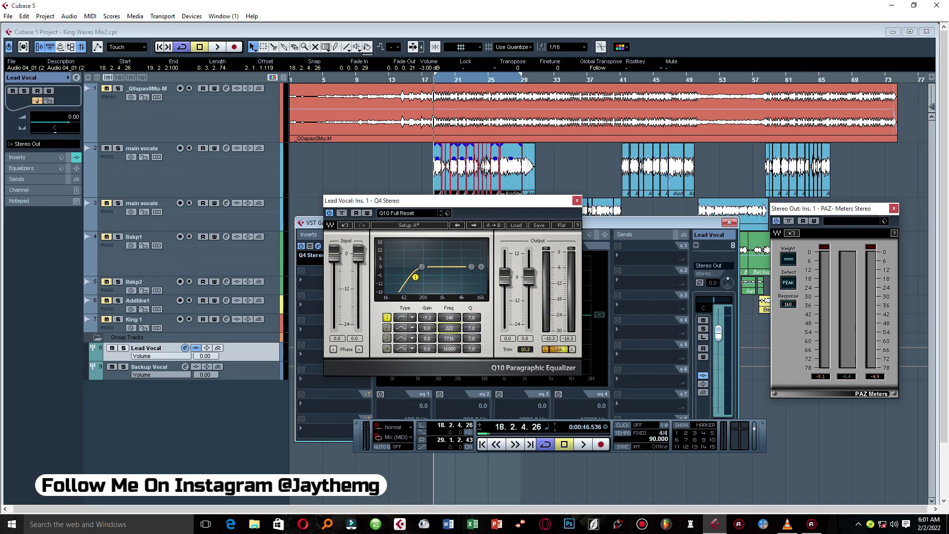
{"action": "left_click_drag", "start_coordinate": [425, 267], "coordinate": [424, 267]}
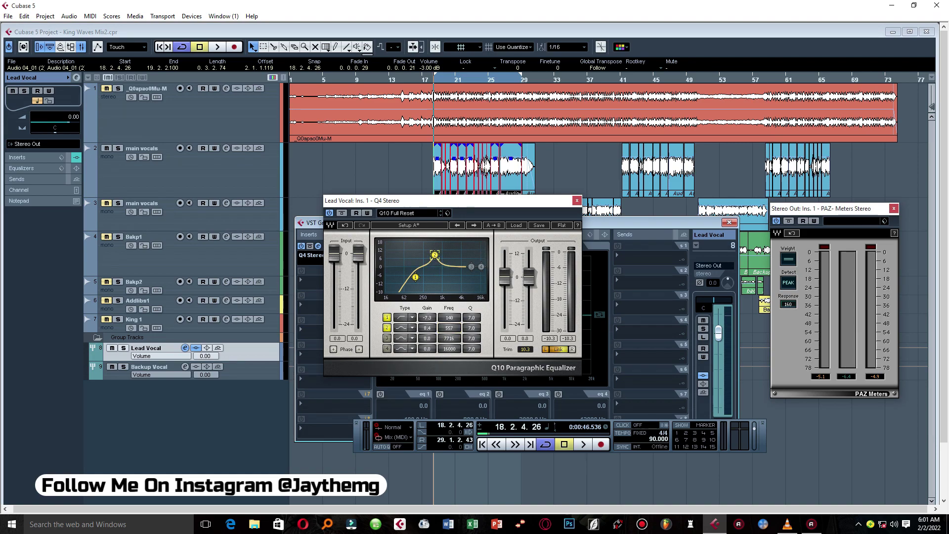
{"action": "key", "text": "space"}
{"action": "mouse_move", "coordinate": [434, 254]}
{"action": "left_mouse_down"}
{"action": "mouse_move", "coordinate": [423, 253]}
{"action": "mouse_move", "coordinate": [432, 254]}
{"action": "left_mouse_up"}
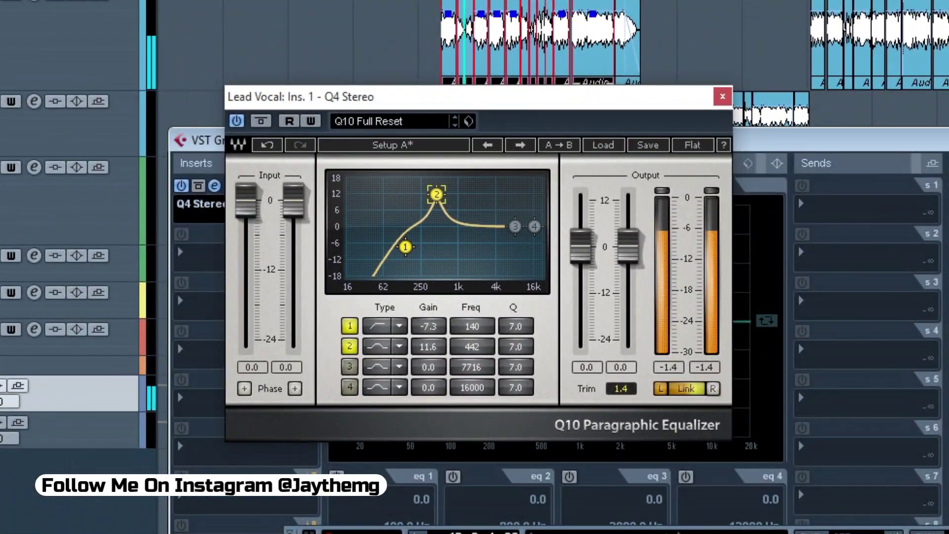
{"action": "left_click_drag", "start_coordinate": [436, 194], "coordinate": [421, 194]}
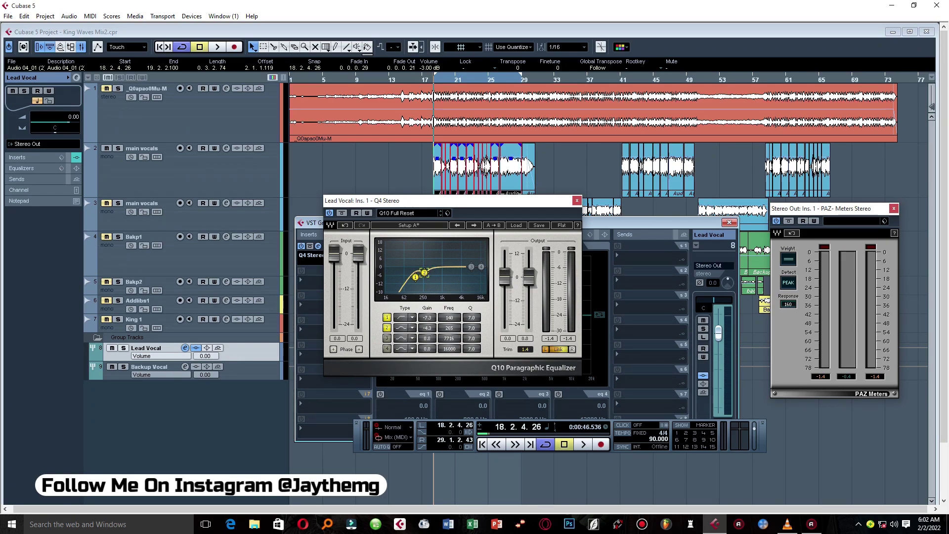
{"action": "key", "text": "space"}
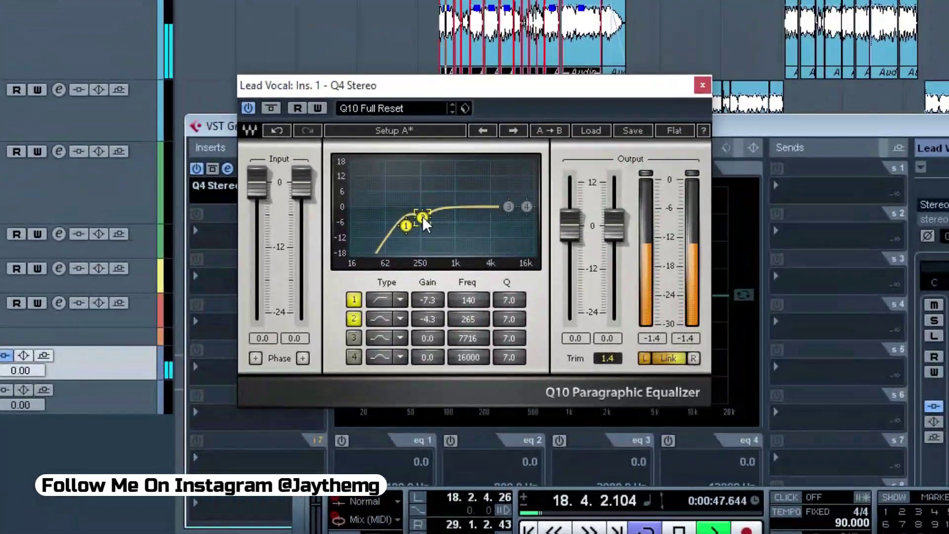
{"action": "left_click_drag", "start_coordinate": [422, 218], "coordinate": [422, 216]}
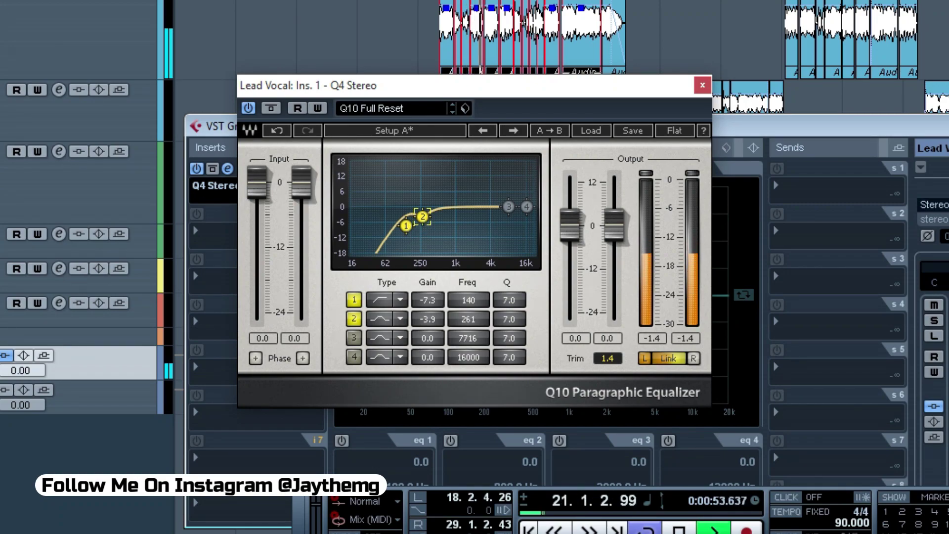
{"action": "key", "text": "space"}
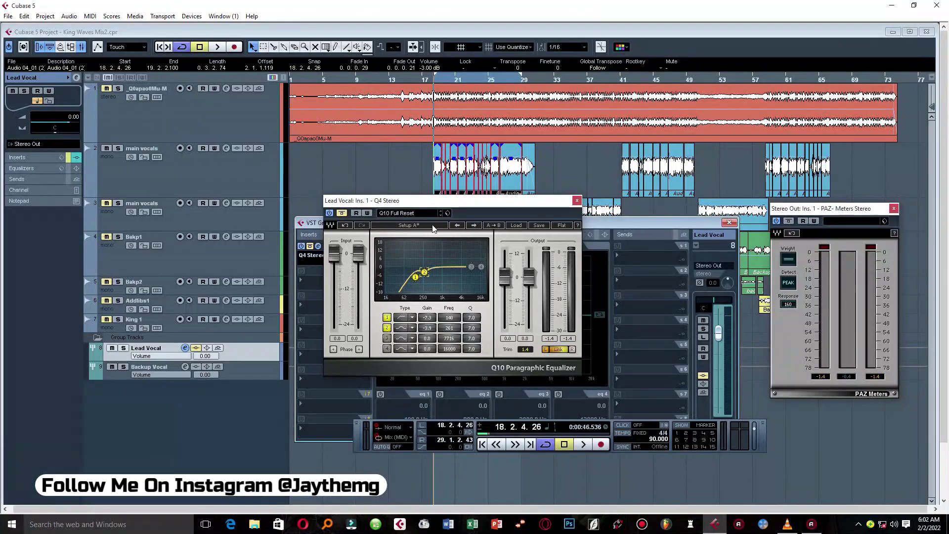
Re-enable the Q10, set band 2 to -3.7 dB at 273 Hz, low cut 144 Hz.
{"action": "key", "text": "space"}
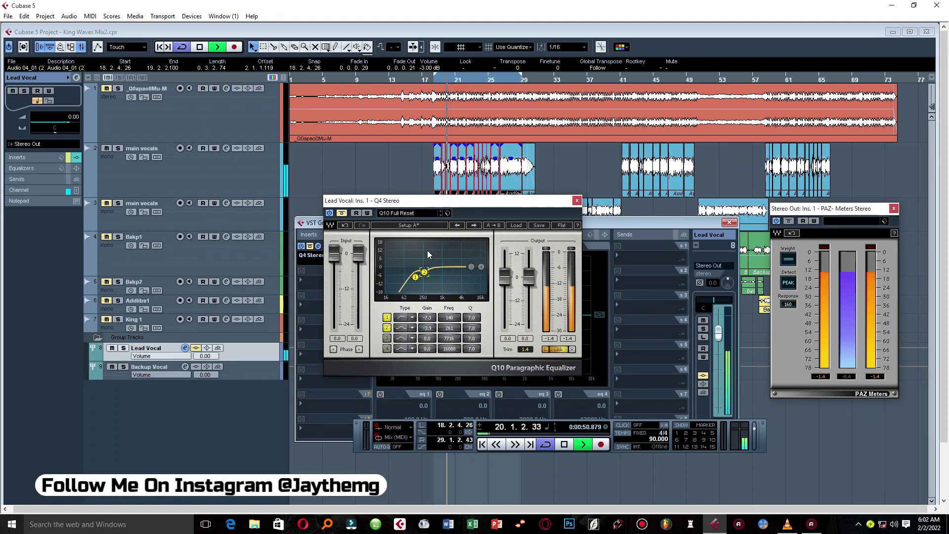
{"action": "key", "text": "space"}
{"action": "left_click", "coordinate": [342, 214]}
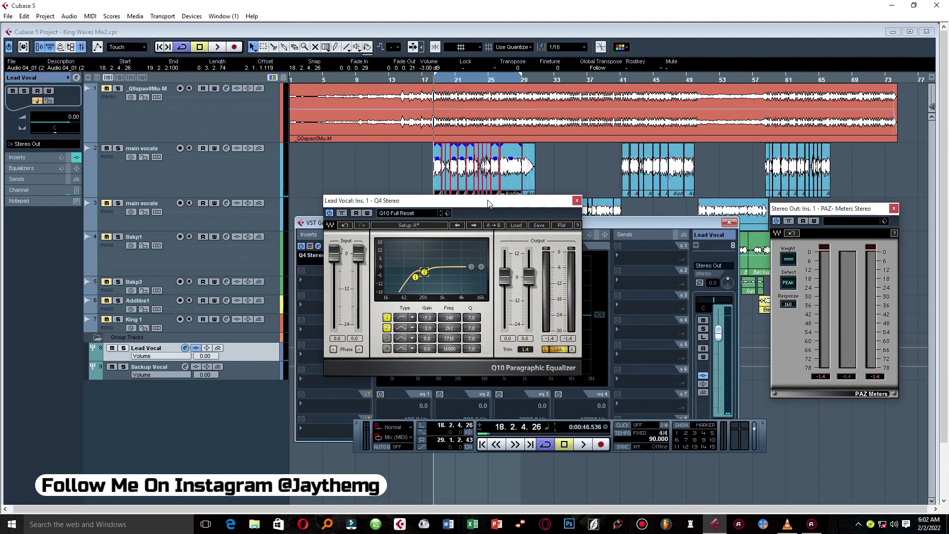
{"action": "key", "text": "space"}
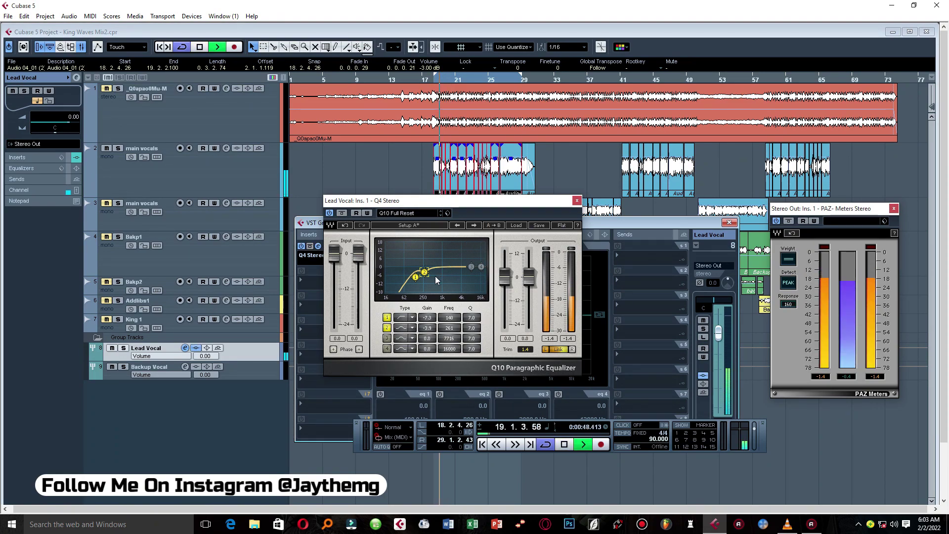
{"action": "left_click_drag", "start_coordinate": [425, 272], "coordinate": [426, 271]}
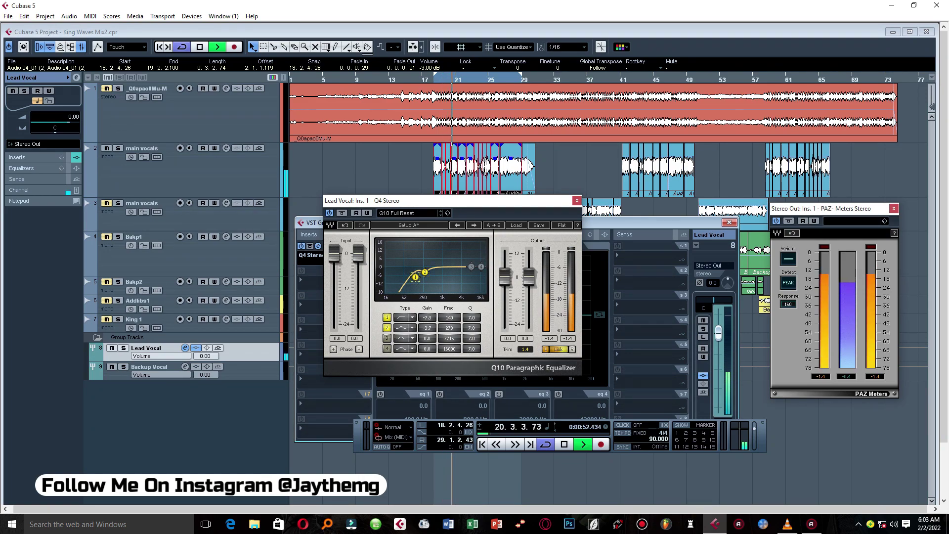
{"action": "left_click_drag", "start_coordinate": [416, 277], "coordinate": [417, 279]}
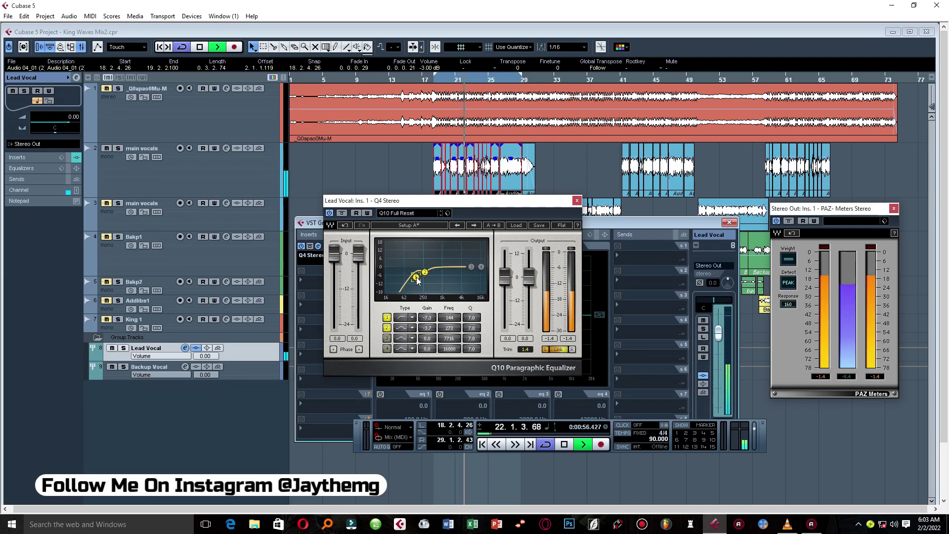
{"action": "key", "text": "space"}
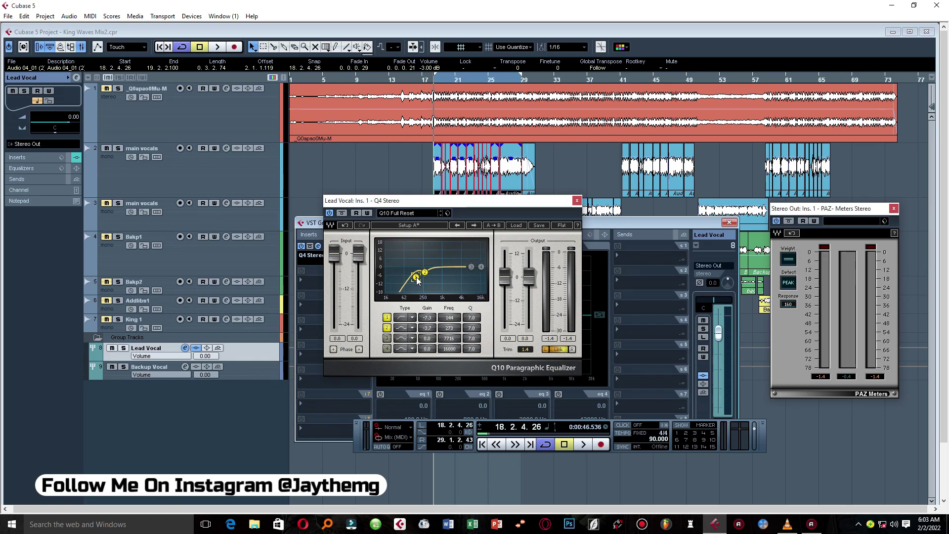
Add a narrow band 3 boost of 13.1 dB at Q 20, swept to 2484 Hz.
{"action": "left_click_drag", "start_coordinate": [471, 267], "coordinate": [462, 257]}
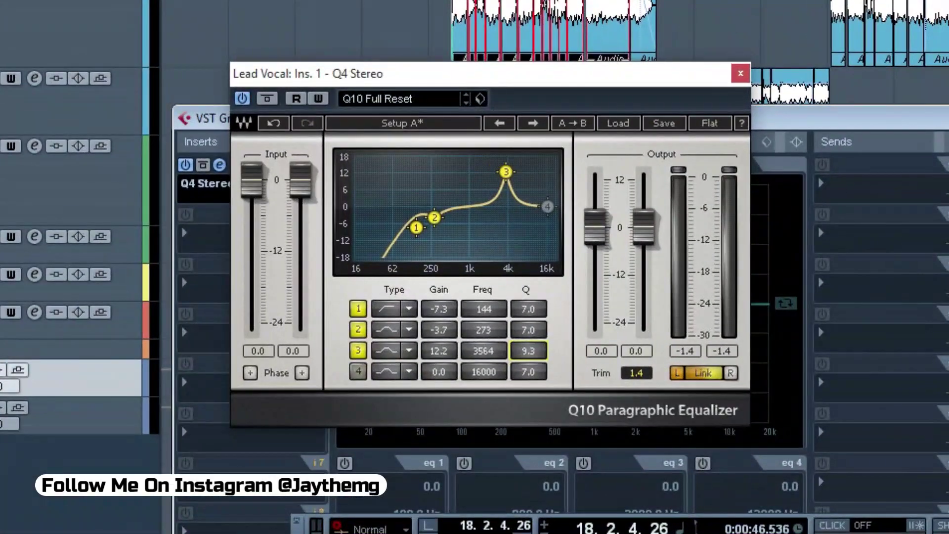
{"action": "left_click_drag", "start_coordinate": [460, 249], "coordinate": [461, 243]}
{"action": "left_click_drag", "start_coordinate": [528, 350], "coordinate": [528, 341]}
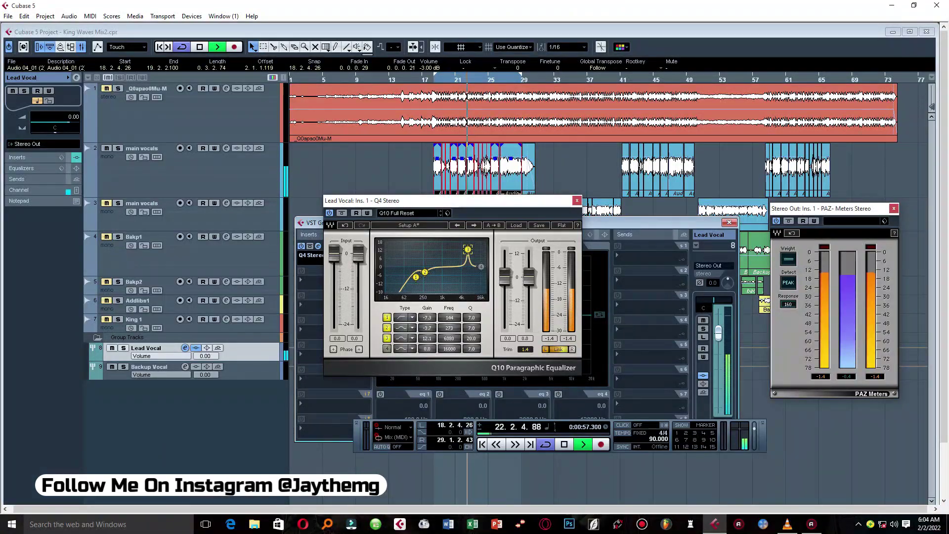
{"action": "left_click_drag", "start_coordinate": [506, 172], "coordinate": [488, 173]}
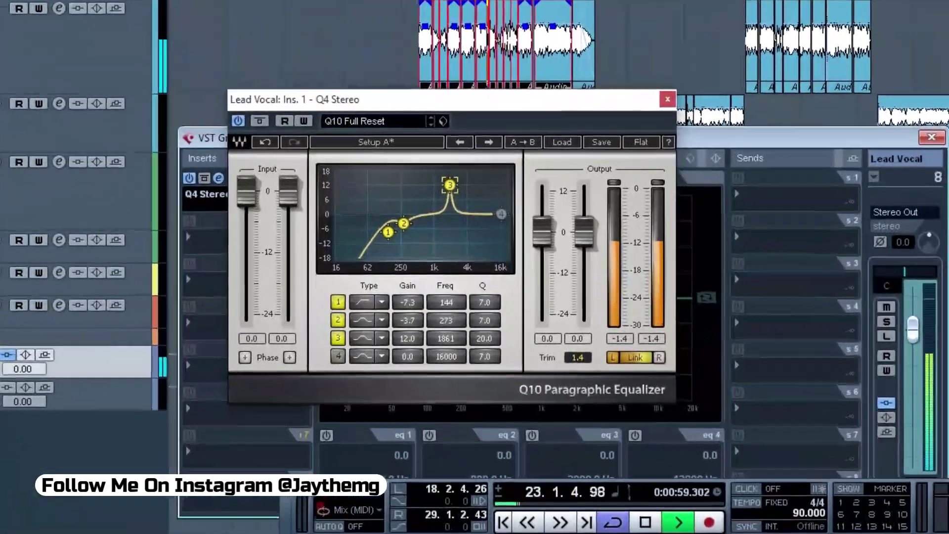
{"action": "left_click_drag", "start_coordinate": [451, 217], "coordinate": [447, 217]}
{"action": "left_click_drag", "start_coordinate": [446, 183], "coordinate": [458, 180]}
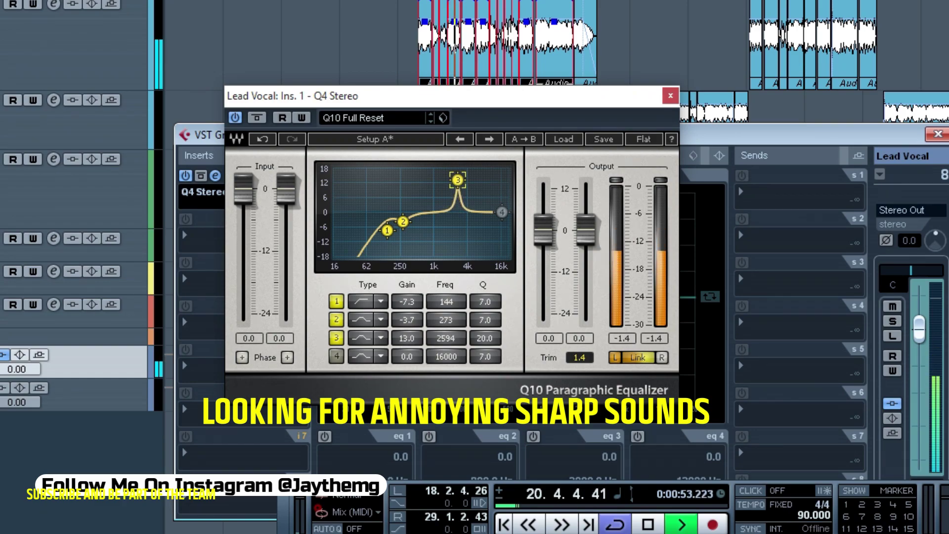
{"action": "left_click_drag", "start_coordinate": [458, 180], "coordinate": [457, 180]}
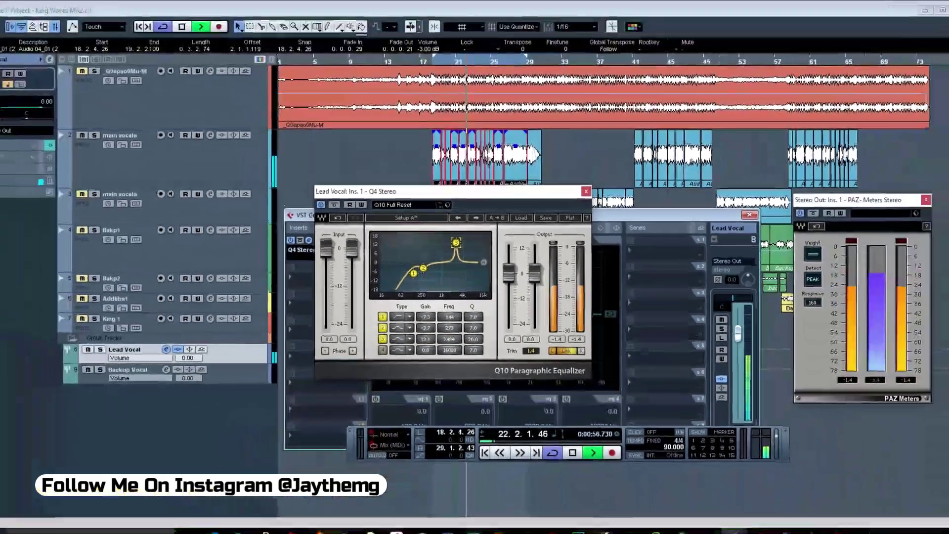
{"action": "key", "text": "space"}
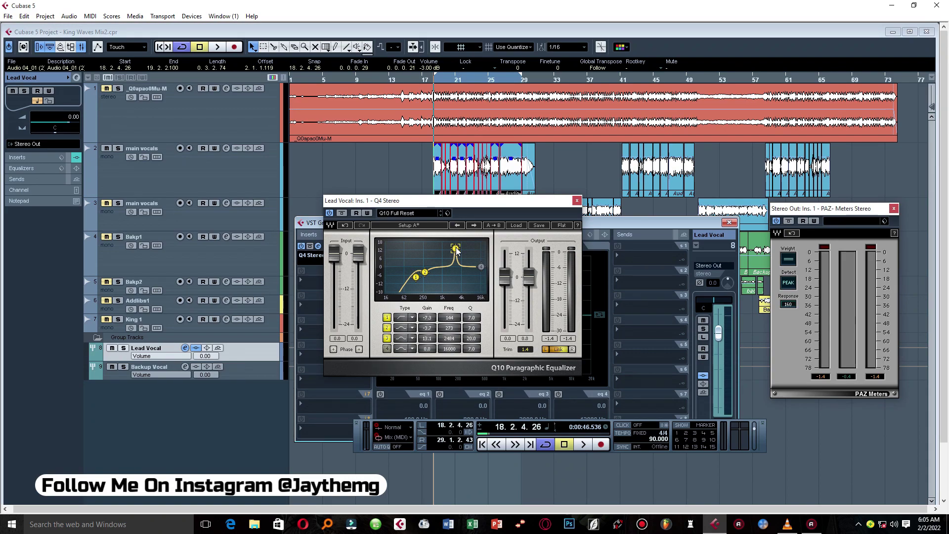
Drop band 3 to a -3.7 dB cut and boost band 4 about 12.9 dB near 6.6 kHz.
{"action": "key", "text": "space"}
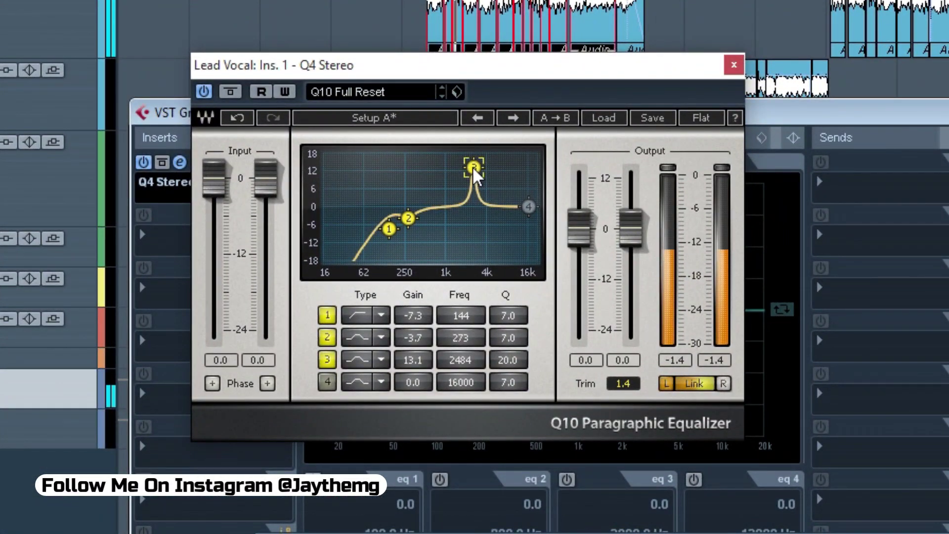
{"action": "left_click_drag", "start_coordinate": [472, 167], "coordinate": [474, 221]}
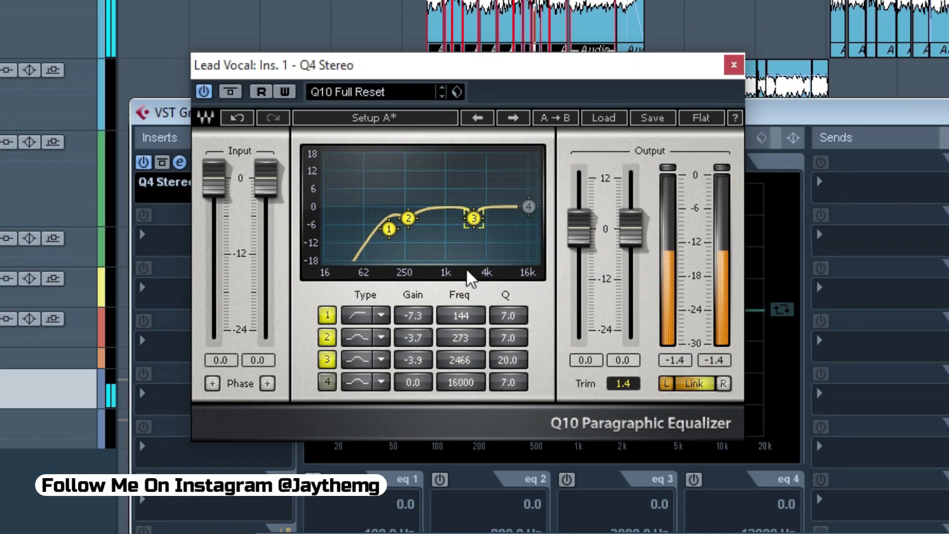
{"action": "left_click_drag", "start_coordinate": [473, 219], "coordinate": [472, 217]}
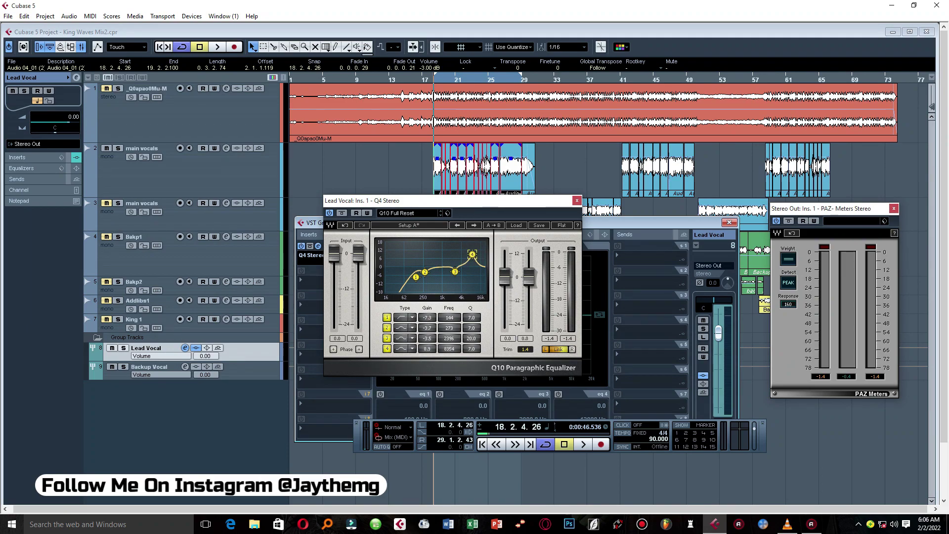
{"action": "left_click_drag", "start_coordinate": [472, 255], "coordinate": [472, 251]}
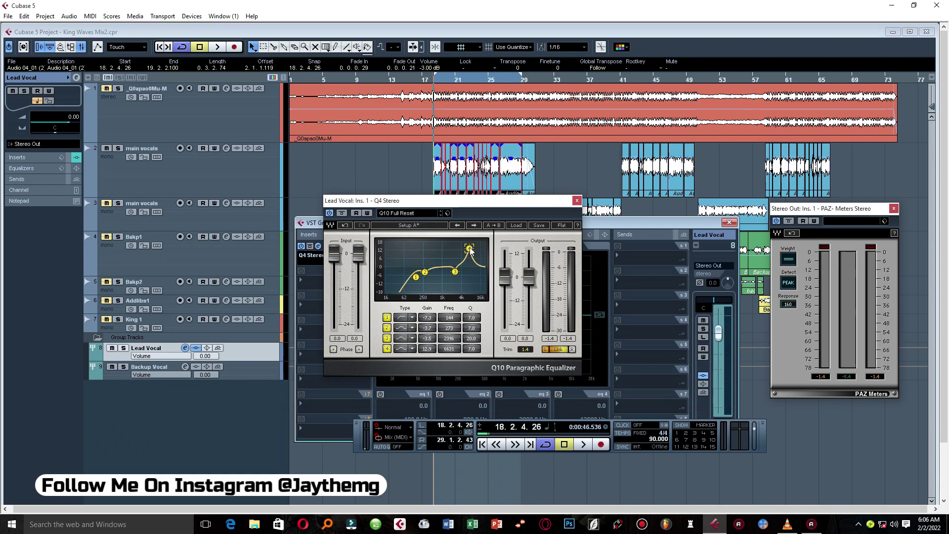
Narrow Q10 band 4 into a -3.3 dB cut at 7025 Hz, comparing with Bypass.
{"action": "key", "text": "space"}
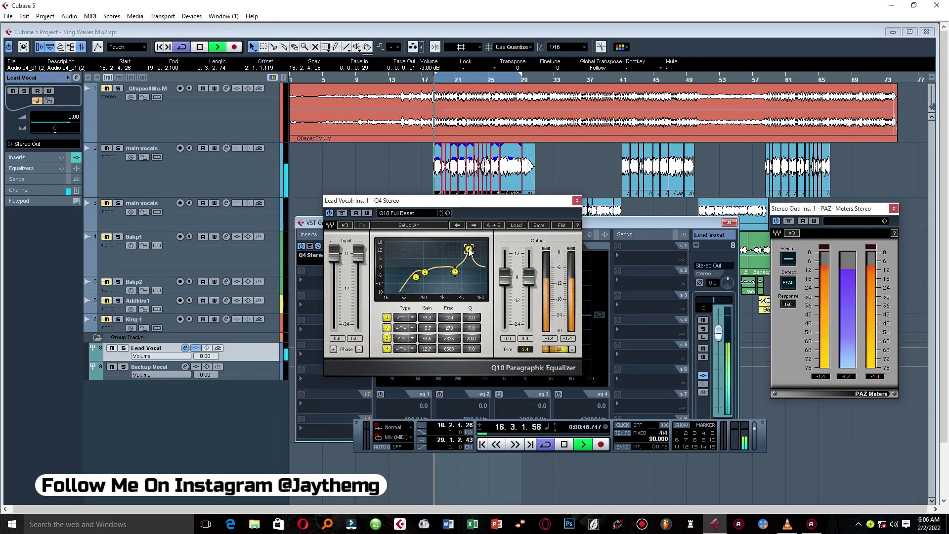
{"action": "left_click_drag", "start_coordinate": [471, 251], "coordinate": [470, 252]}
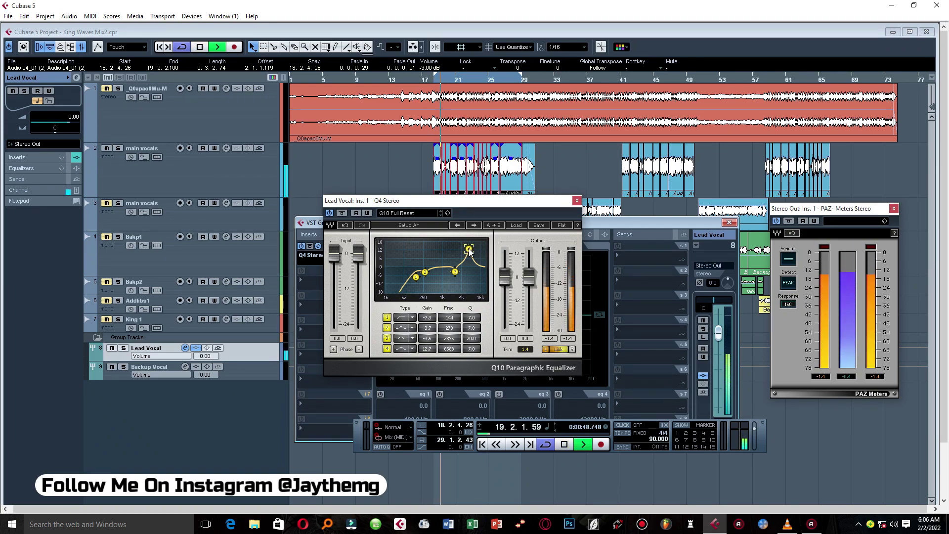
{"action": "key", "text": "space"}
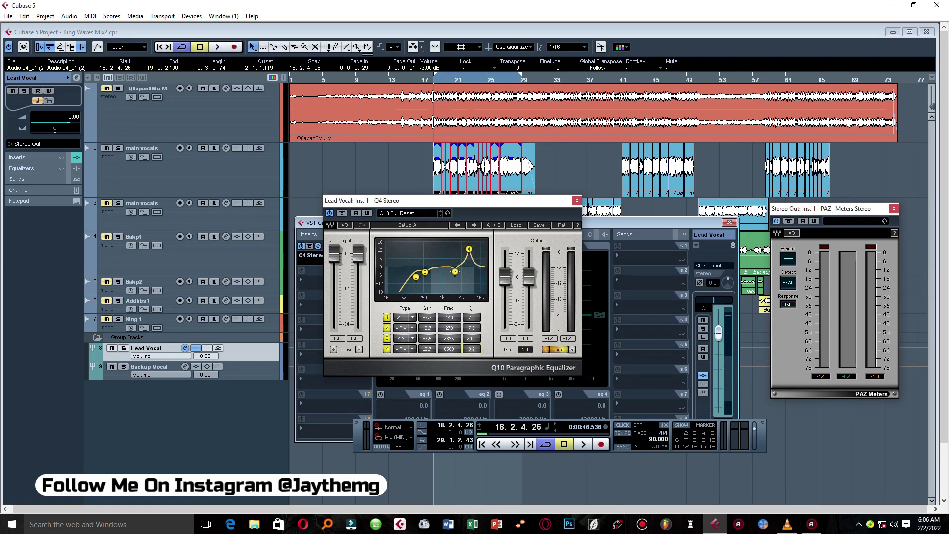
{"action": "left_click_drag", "start_coordinate": [471, 348], "coordinate": [471, 341]}
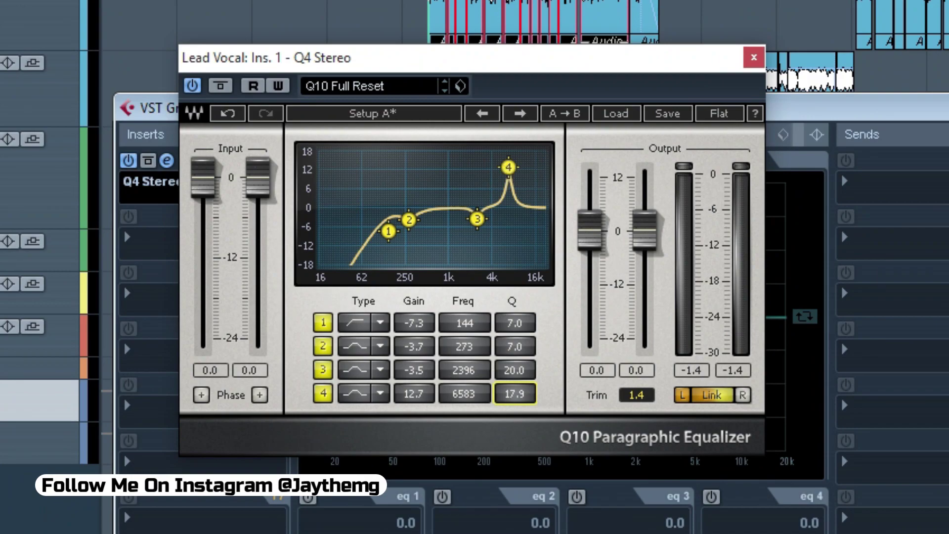
{"action": "left_click_drag", "start_coordinate": [509, 167], "coordinate": [511, 218]}
{"action": "key", "text": "space"}
{"action": "left_click", "coordinate": [220, 86]}
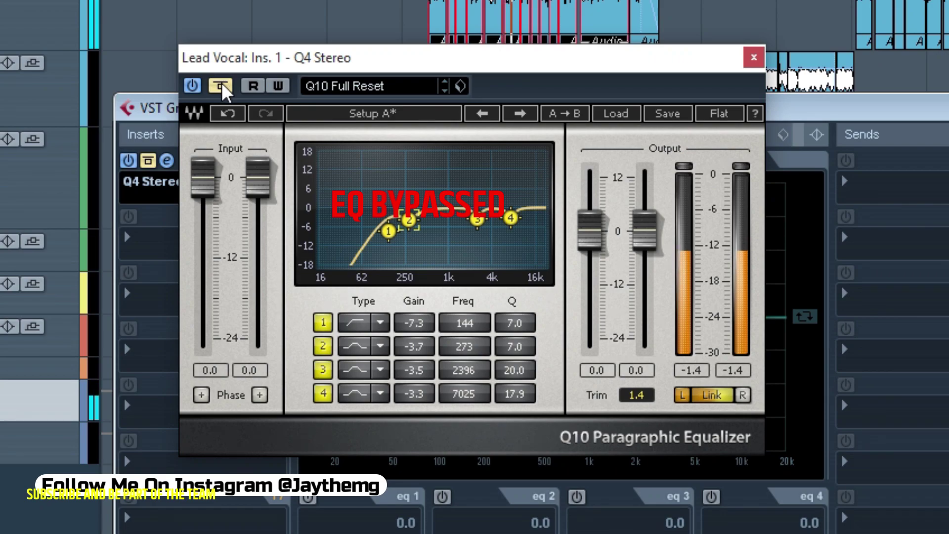
{"action": "left_click", "coordinate": [220, 86]}
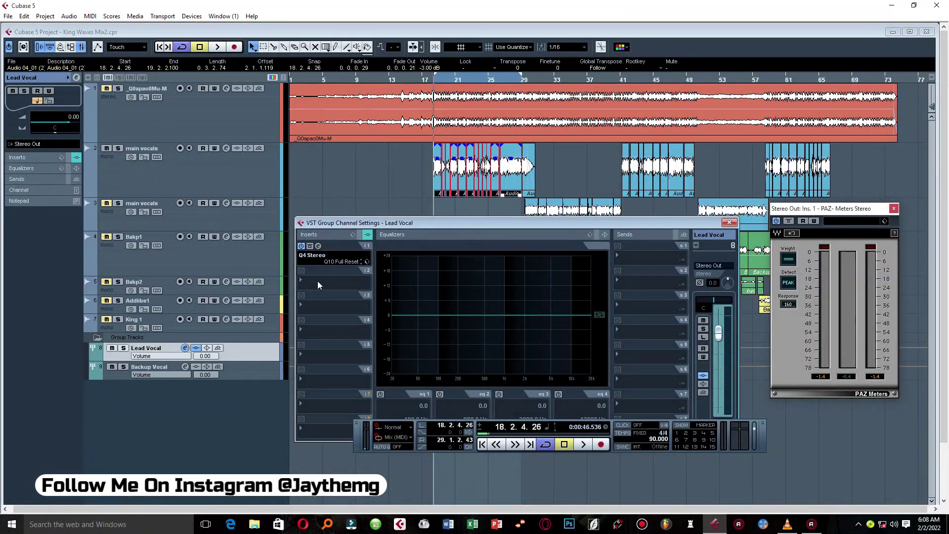
{"action": "left_click", "coordinate": [318, 281]}
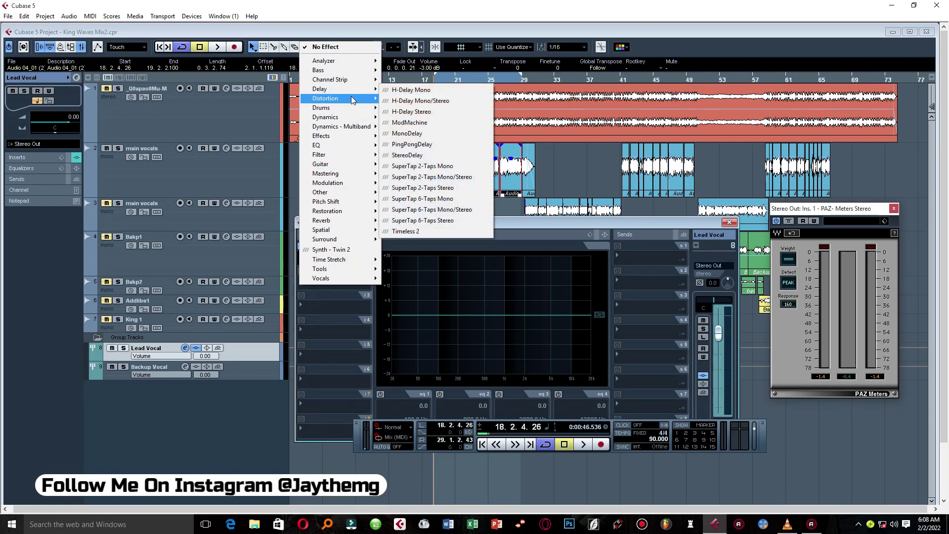
Choose Dynamics > C1 comp Stereo for the Lead Vocal group's insert 2.
{"action": "mouse_move", "coordinate": [328, 119]}
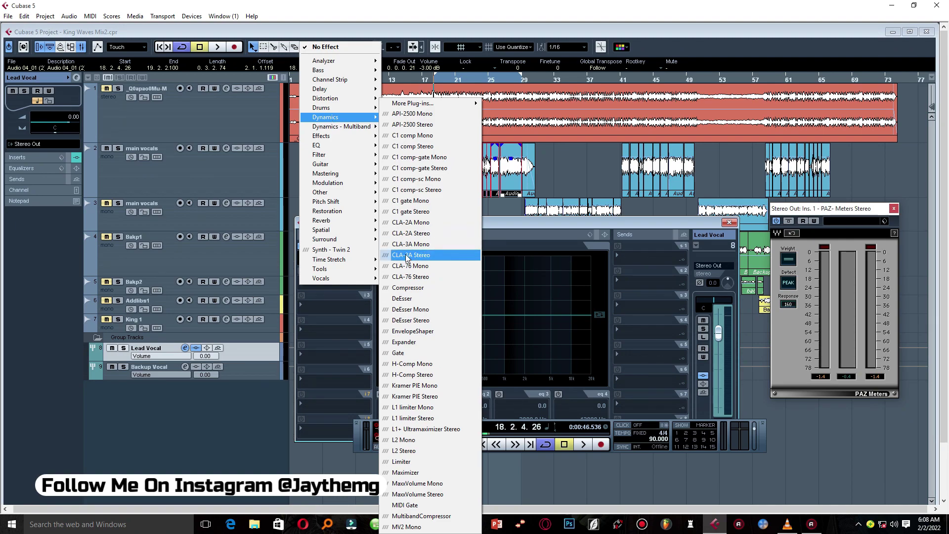
{"action": "left_click", "coordinate": [413, 147]}
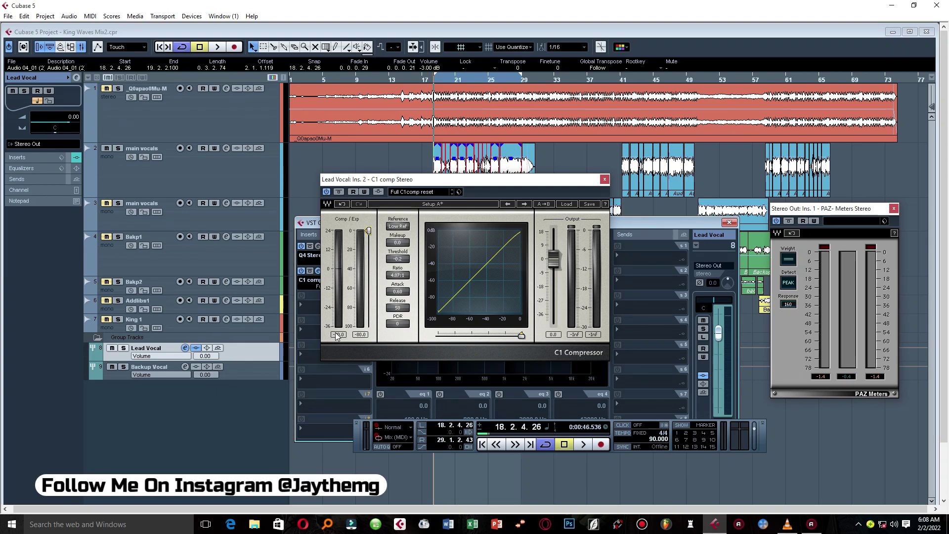
Lower the C1 compressor threshold from -0.2 to -15.2 dB while listening to playback.
{"action": "key", "text": "space"}
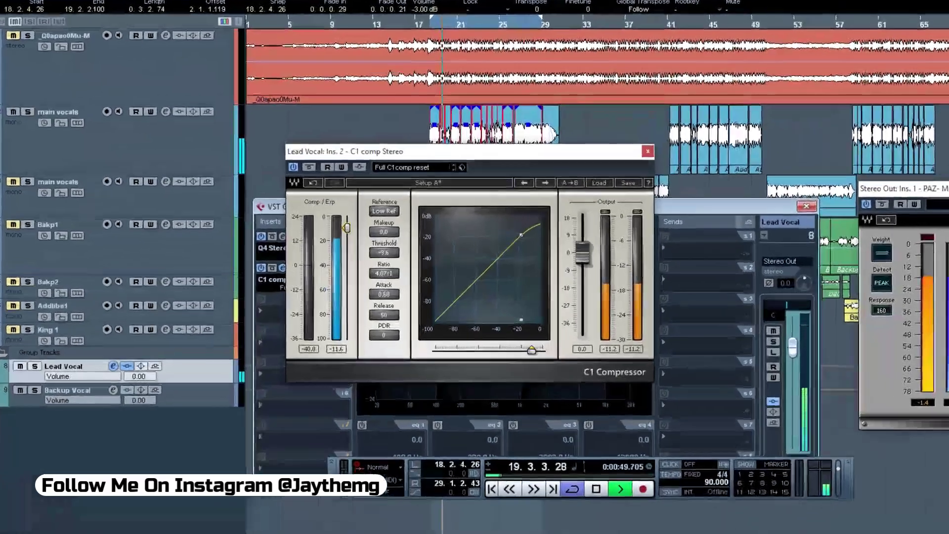
{"action": "left_click_drag", "start_coordinate": [368, 231], "coordinate": [369, 241]}
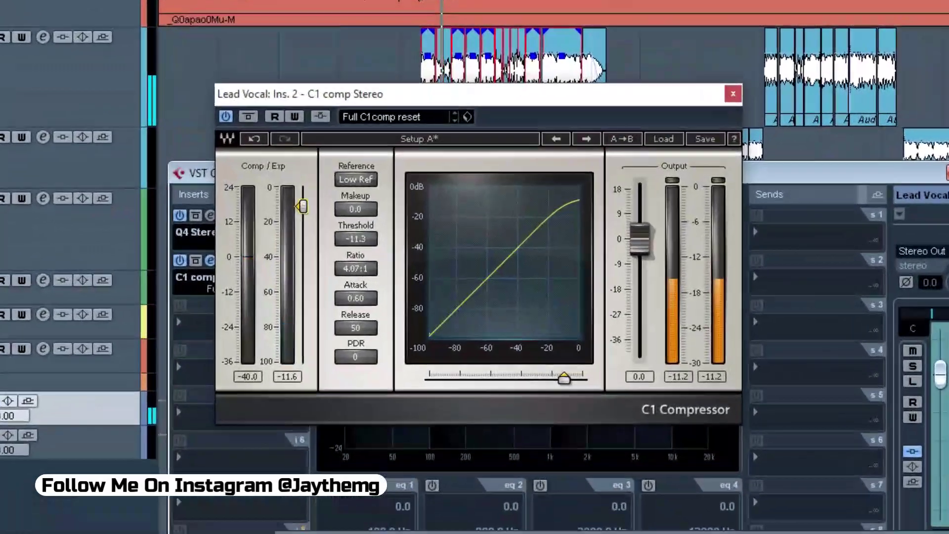
{"action": "left_click_drag", "start_coordinate": [302, 206], "coordinate": [280, 204]}
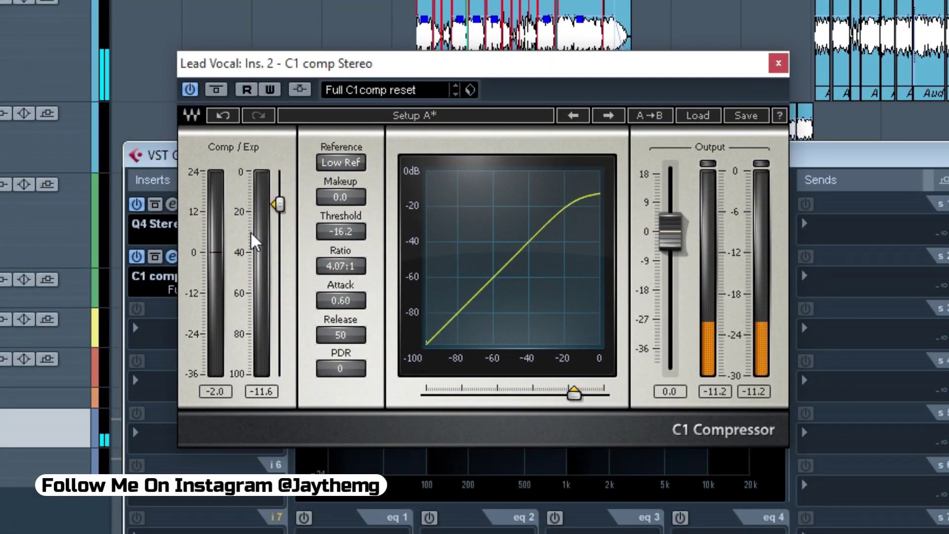
{"action": "left_click_drag", "start_coordinate": [280, 204], "coordinate": [279, 204]}
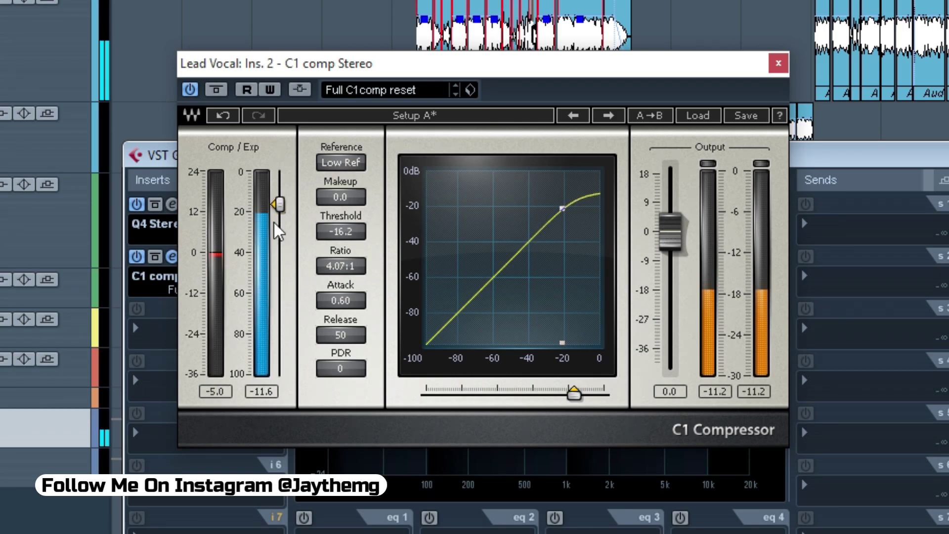
{"action": "left_click_drag", "start_coordinate": [279, 204], "coordinate": [279, 202]}
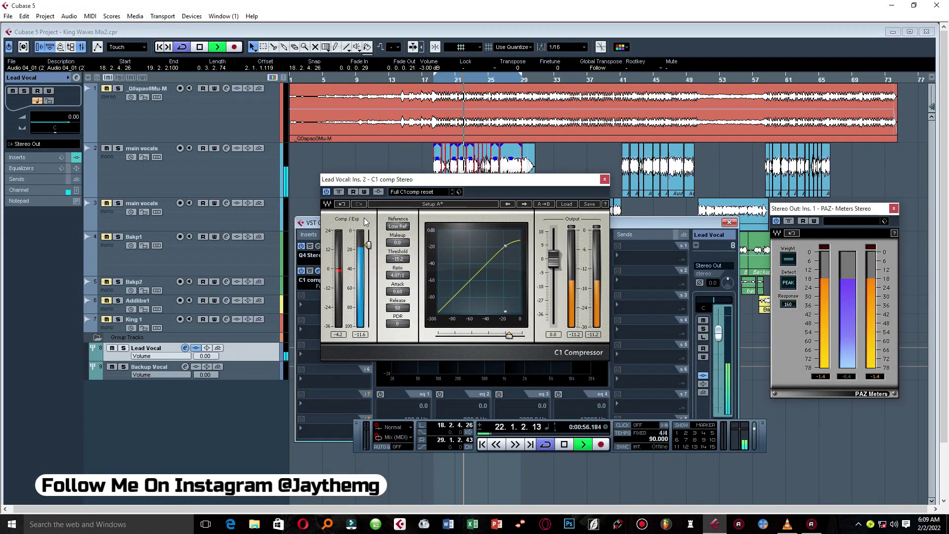
{"action": "key", "text": "space"}
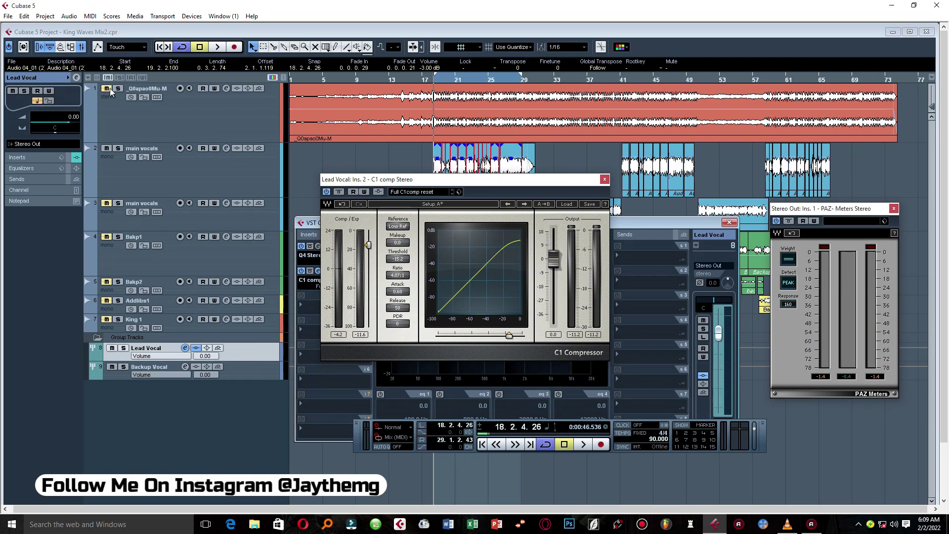
Close the channel settings, set C1 makeup gain to 3.8 dB by ear, then reopen them.
{"action": "left_click", "coordinate": [138, 109]}
{"action": "key", "text": "space"}
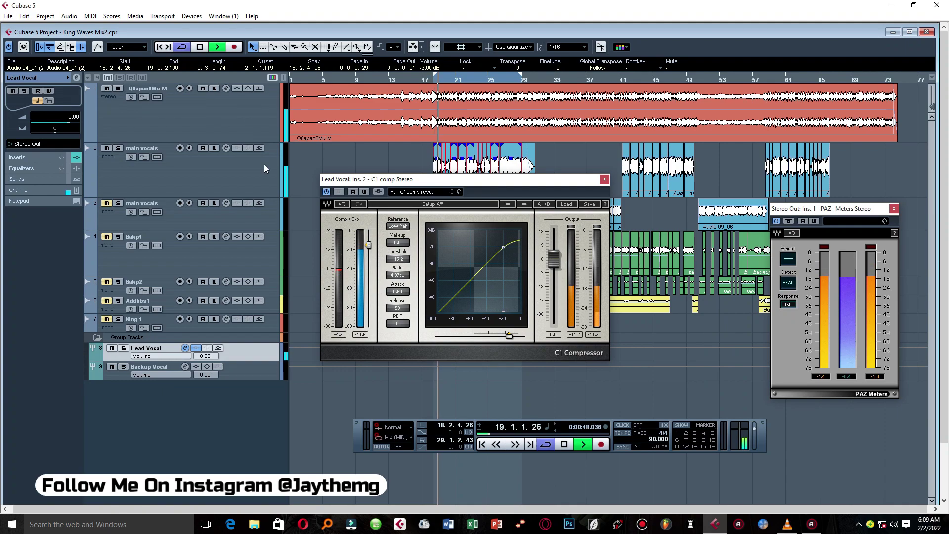
{"action": "left_click_drag", "start_coordinate": [398, 243], "coordinate": [398, 230]}
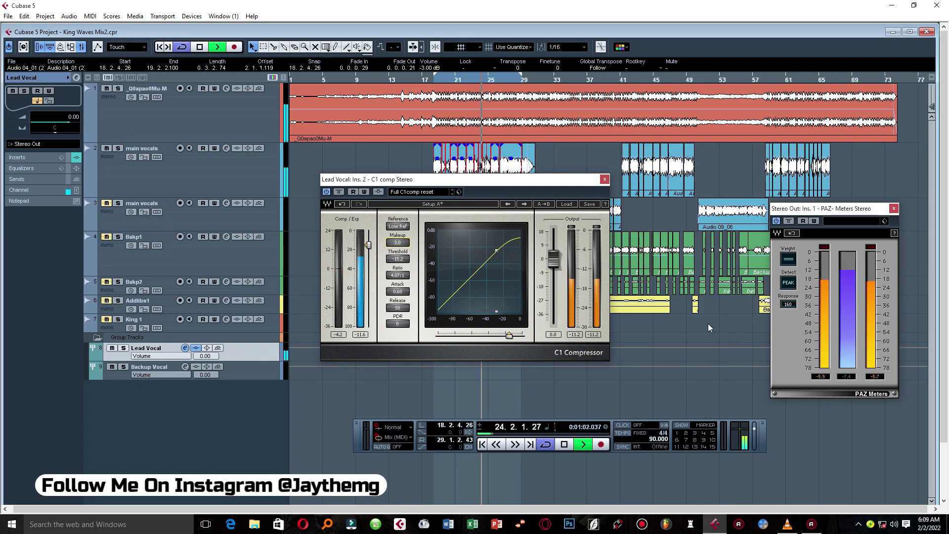
{"action": "key", "text": "space"}
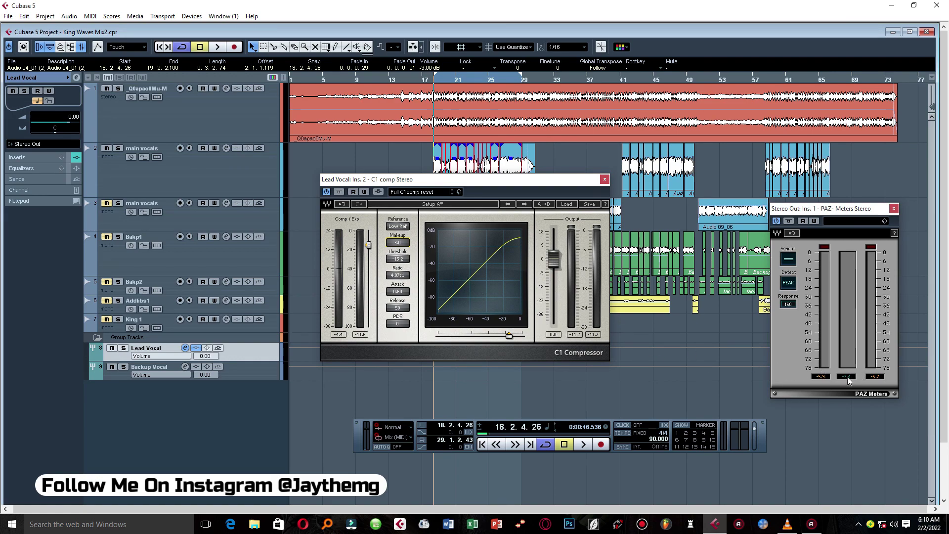
{"action": "key", "text": "space"}
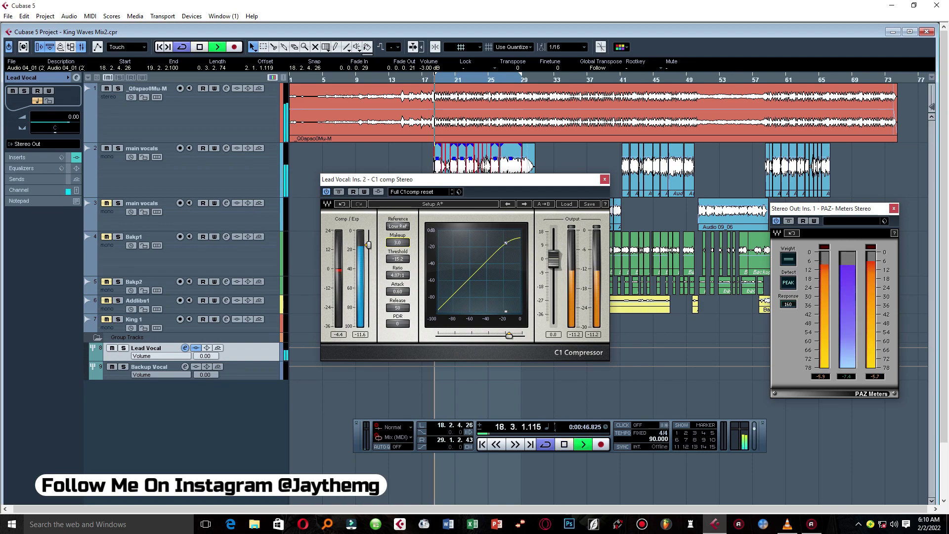
{"action": "left_click_drag", "start_coordinate": [395, 246], "coordinate": [395, 240]}
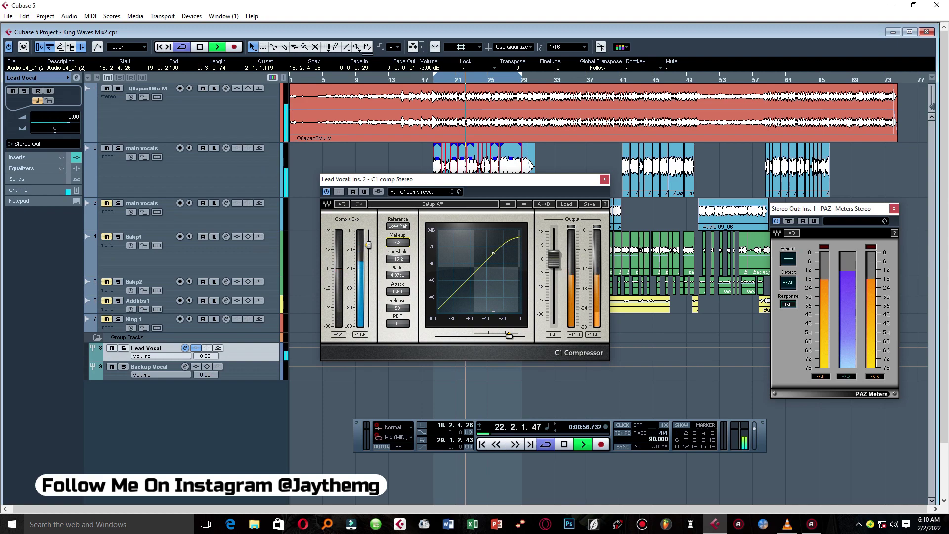
{"action": "left_click_drag", "start_coordinate": [397, 243], "coordinate": [397, 239]}
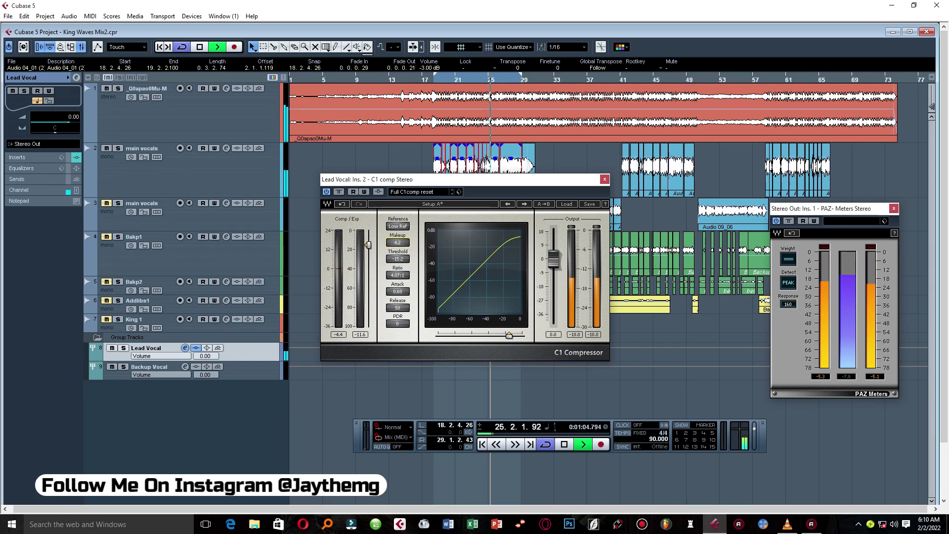
{"action": "left_click_drag", "start_coordinate": [397, 242], "coordinate": [397, 244]}
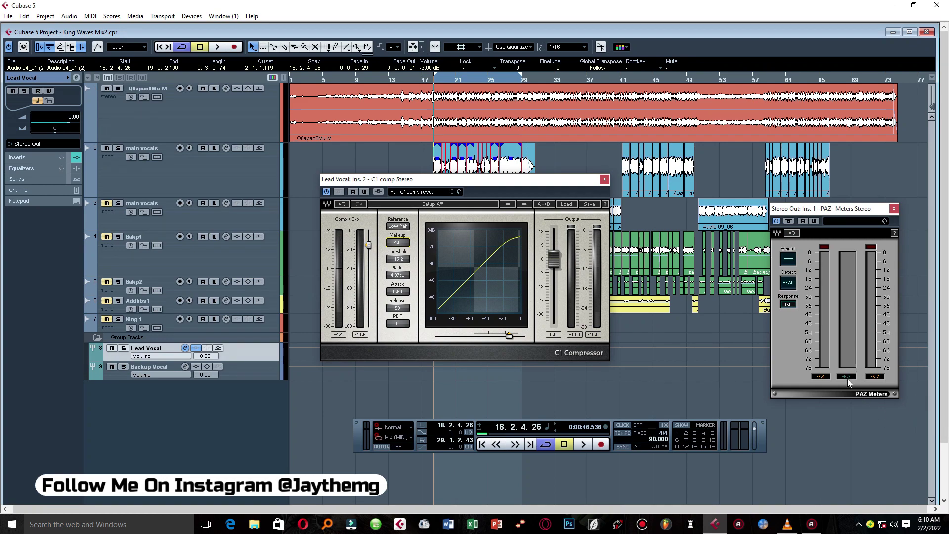
{"action": "left_click", "coordinate": [185, 348]}
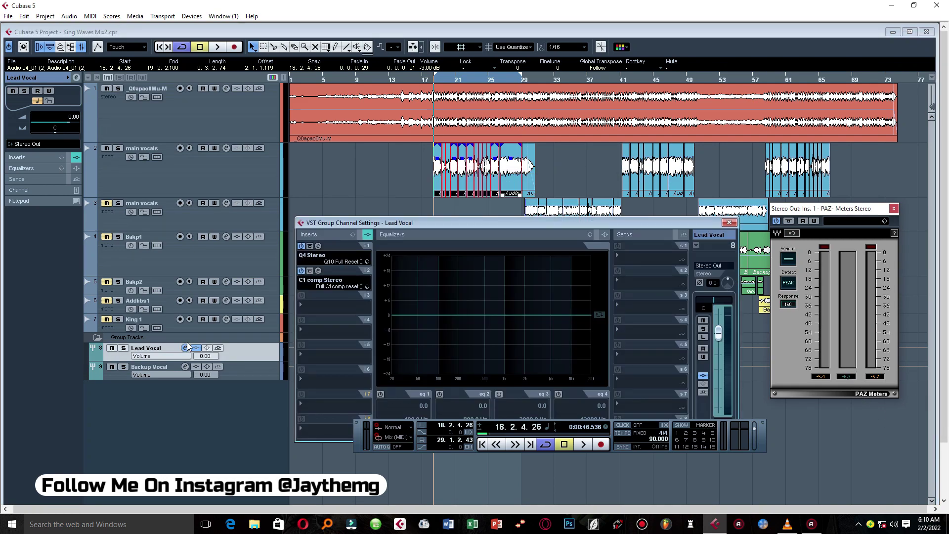
Load the Q2 Stereo equalizer into the Lead Vocal group's third insert slot.
{"action": "left_click_drag", "start_coordinate": [407, 225], "coordinate": [407, 190]}
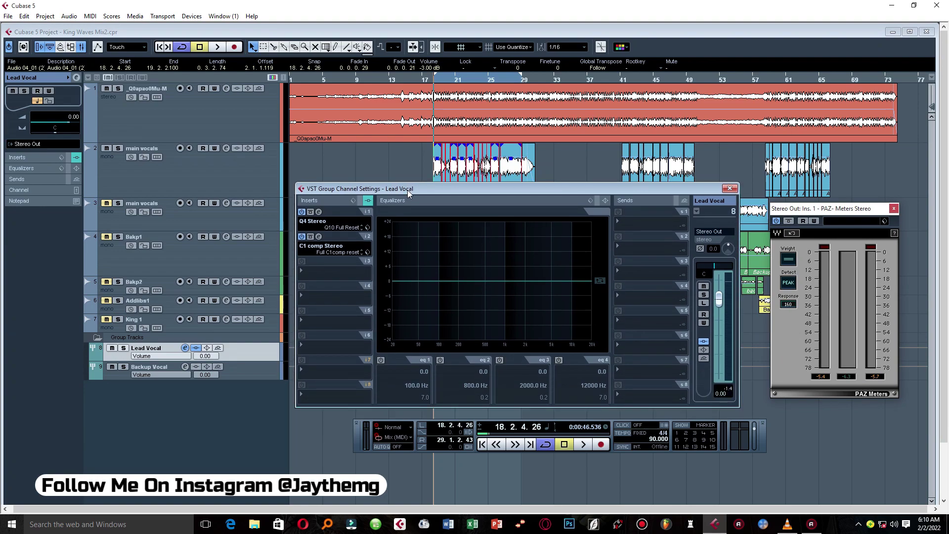
{"action": "left_click", "coordinate": [322, 273]}
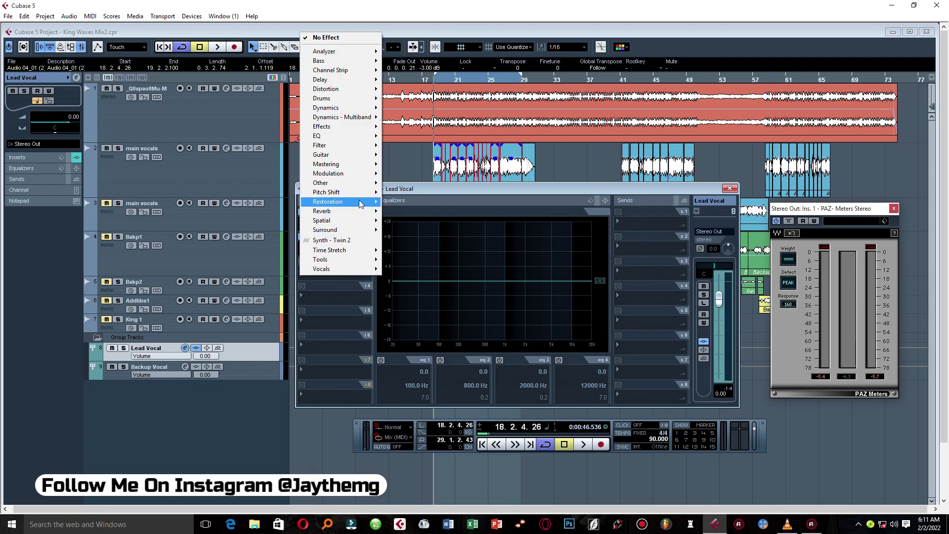
{"action": "mouse_move", "coordinate": [360, 203]}
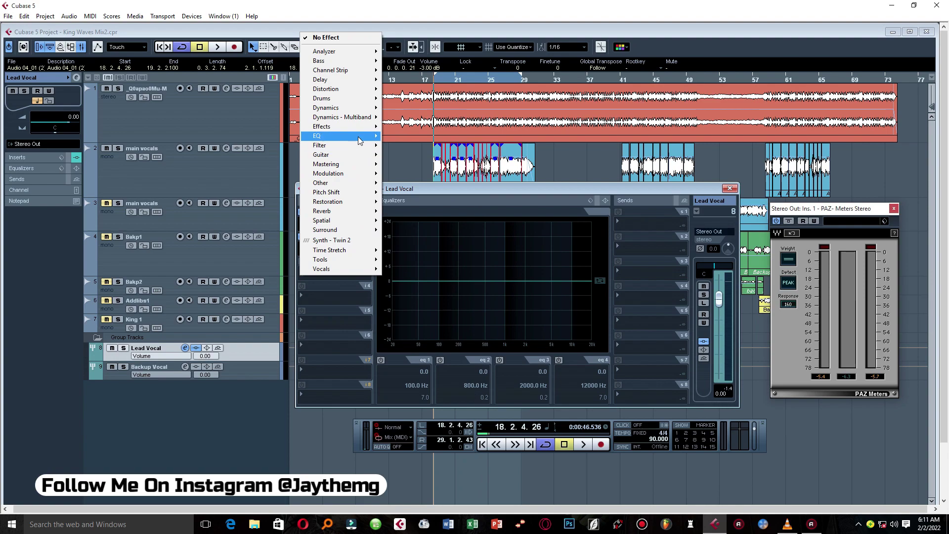
{"action": "left_click", "coordinate": [405, 462]}
{"action": "left_click", "coordinate": [463, 247]}
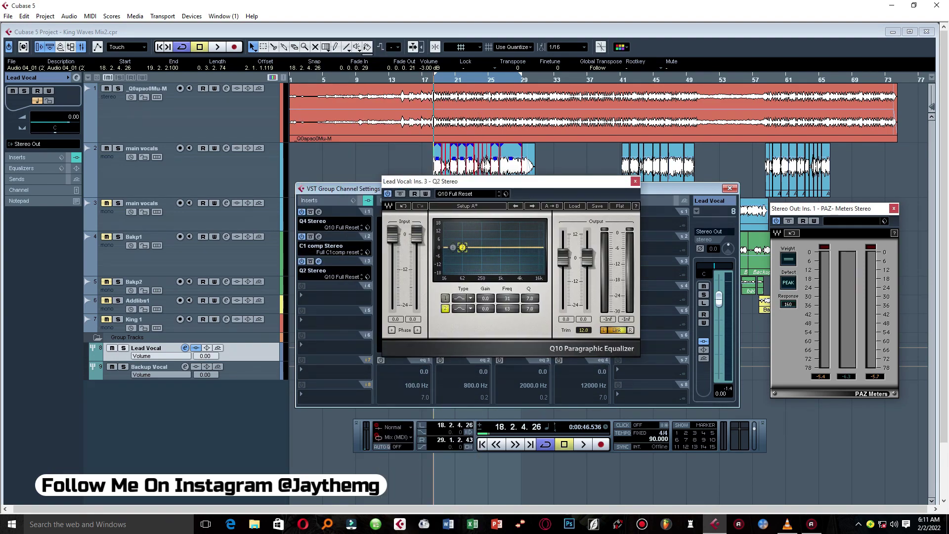
Cut EQ band 1 about 3 dB at 1000 Hz and make band 2 a shelf near 5 kHz.
{"action": "left_click_drag", "start_coordinate": [463, 248], "coordinate": [515, 247]}
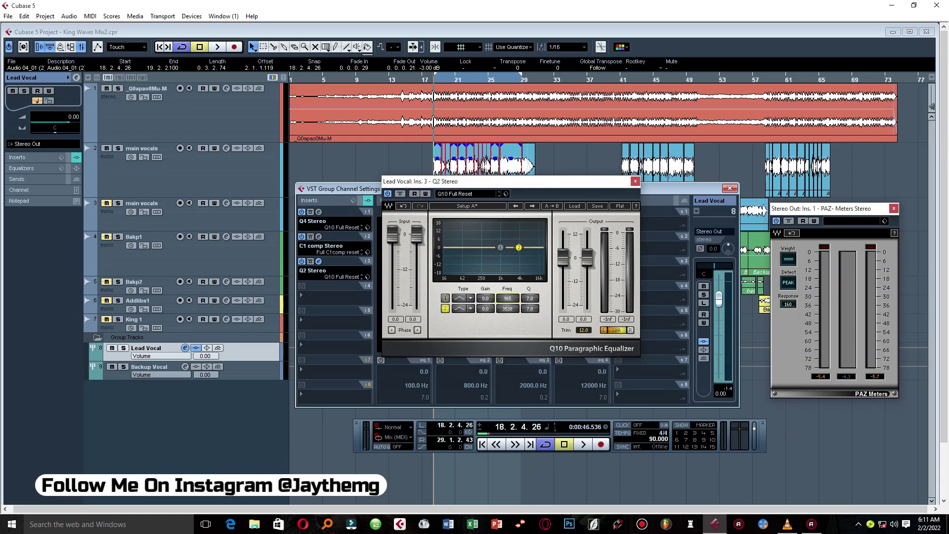
{"action": "left_click", "coordinate": [470, 299]}
{"action": "left_click", "coordinate": [481, 325]}
{"action": "left_click_drag", "start_coordinate": [505, 246], "coordinate": [501, 253]}
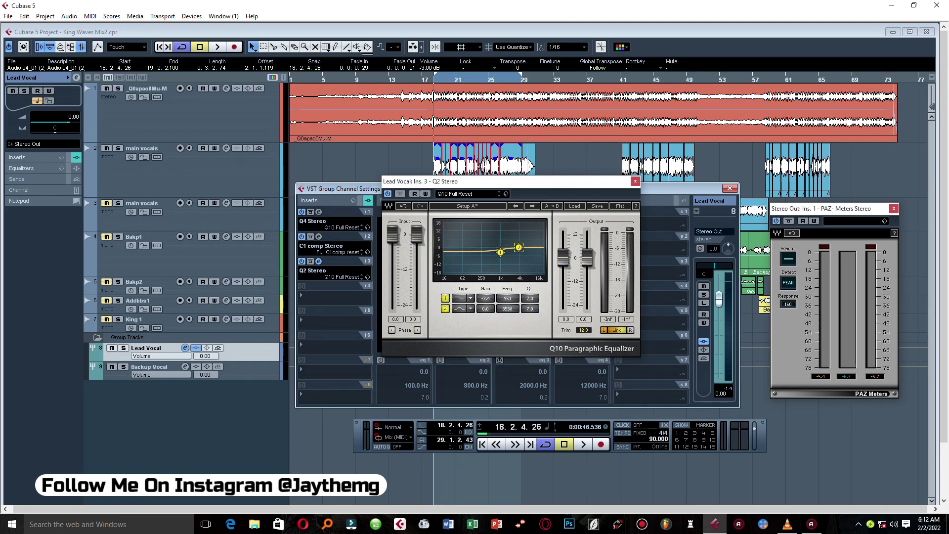
{"action": "left_click", "coordinate": [459, 308]}
{"action": "left_click", "coordinate": [501, 253]}
{"action": "left_click_drag", "start_coordinate": [501, 253], "coordinate": [524, 243]}
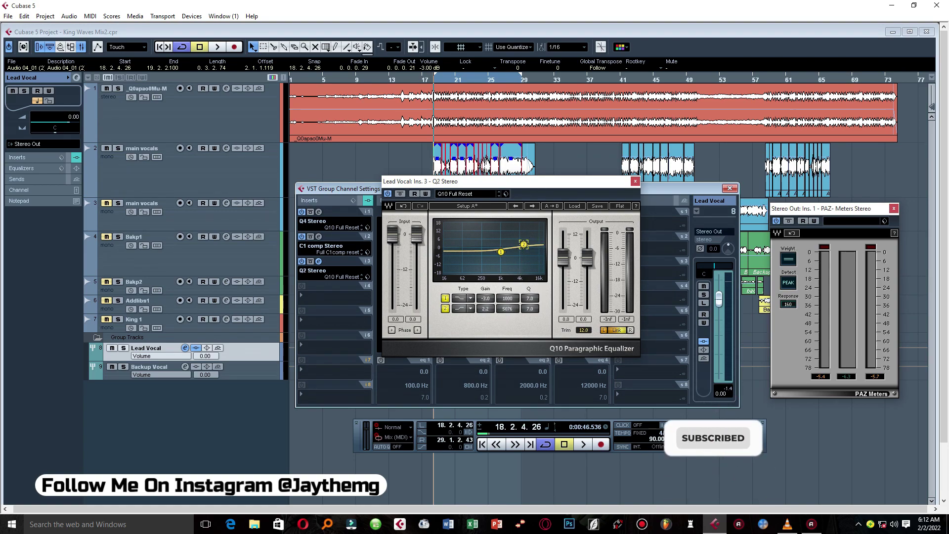
Reposition the Q10 window, play back to check the EQ, then reopen the channel settings.
{"action": "left_click_drag", "start_coordinate": [518, 176], "coordinate": [497, 172]}
{"action": "key", "text": "space"}
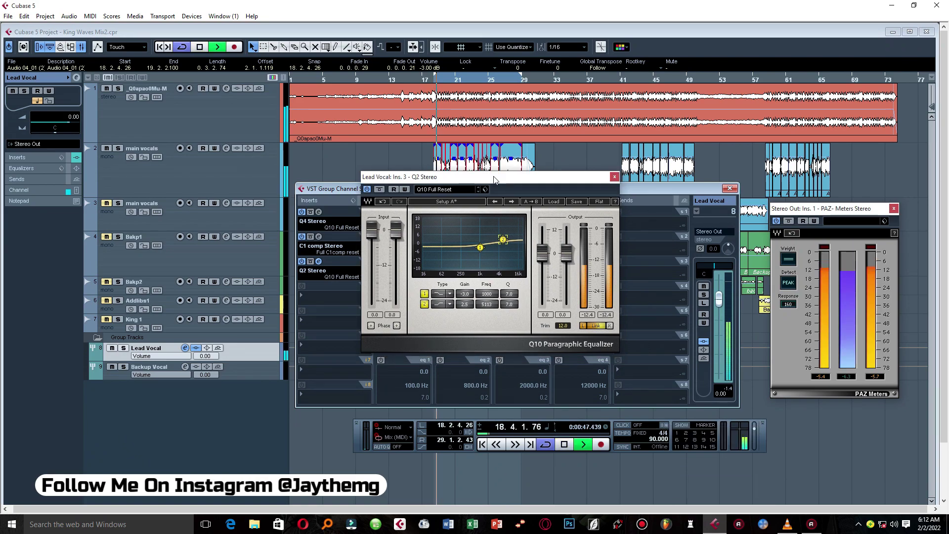
{"action": "left_click", "coordinate": [497, 171]}
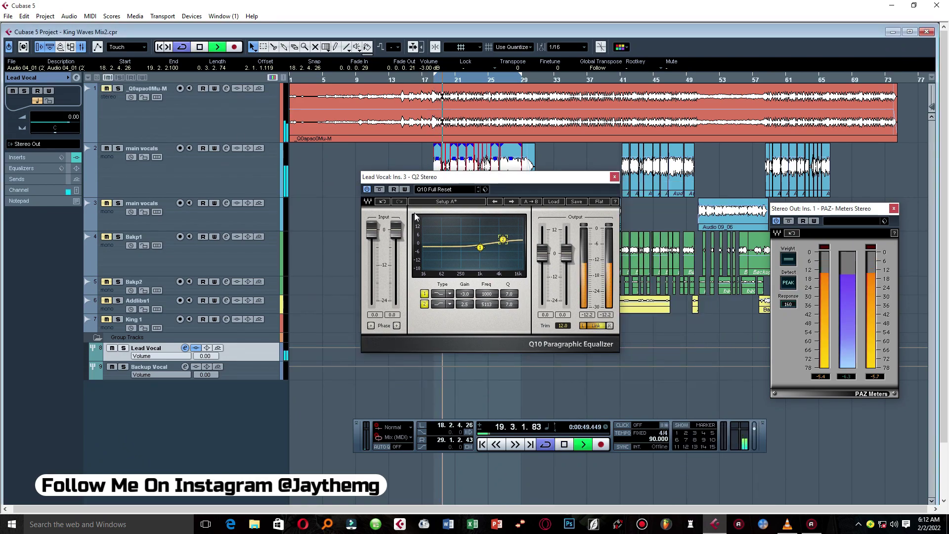
{"action": "left_click_drag", "start_coordinate": [472, 177], "coordinate": [410, 182]}
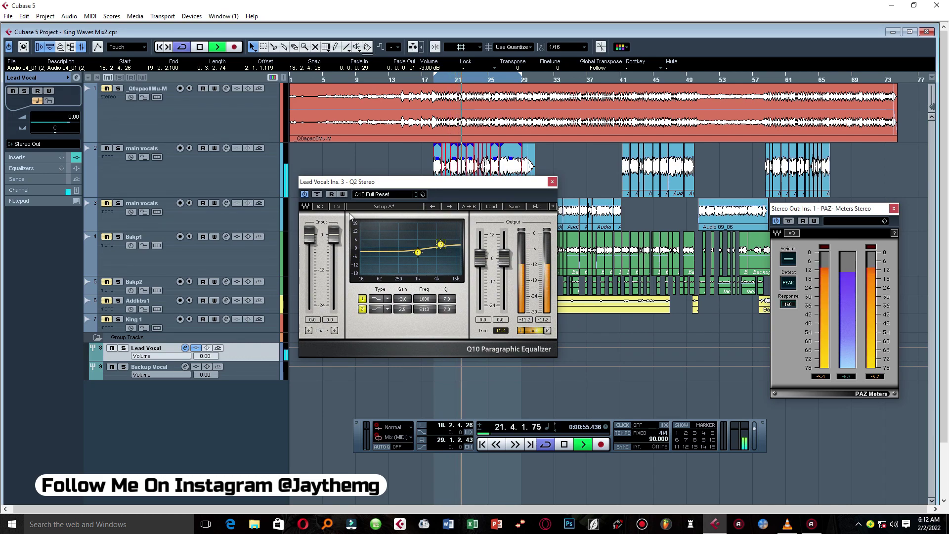
{"action": "key", "text": "space"}
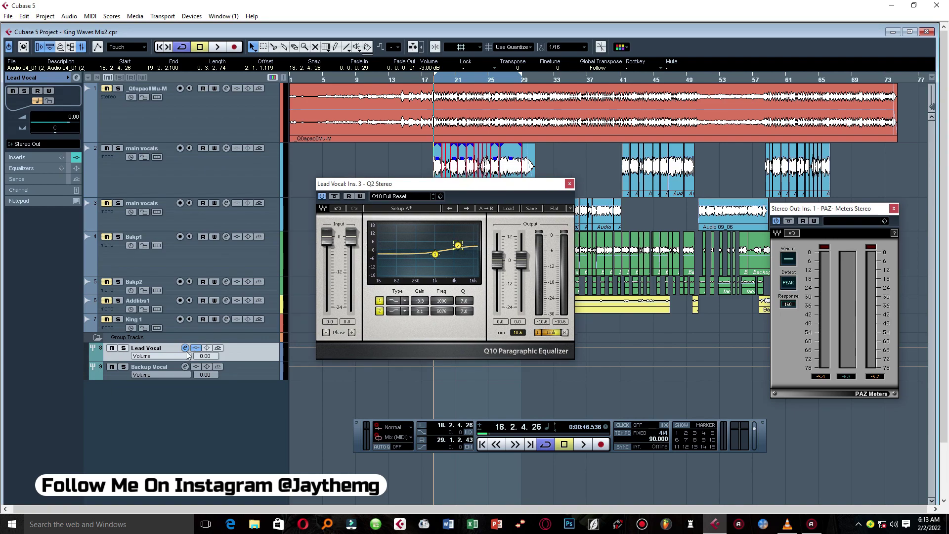
{"action": "left_click", "coordinate": [186, 349]}
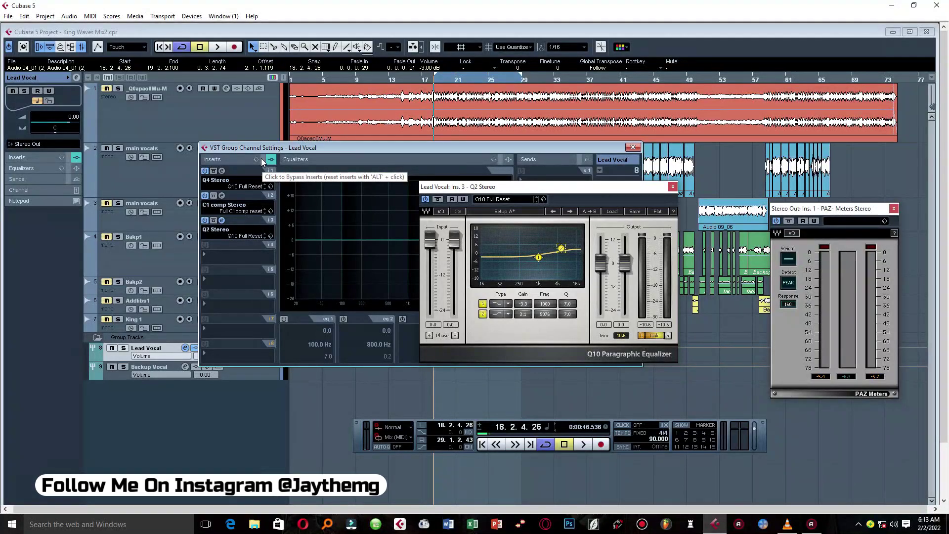
Bypass the Lead Vocal inserts, A/B the vocal in playback, then close the Q2 window.
{"action": "left_click", "coordinate": [262, 160]}
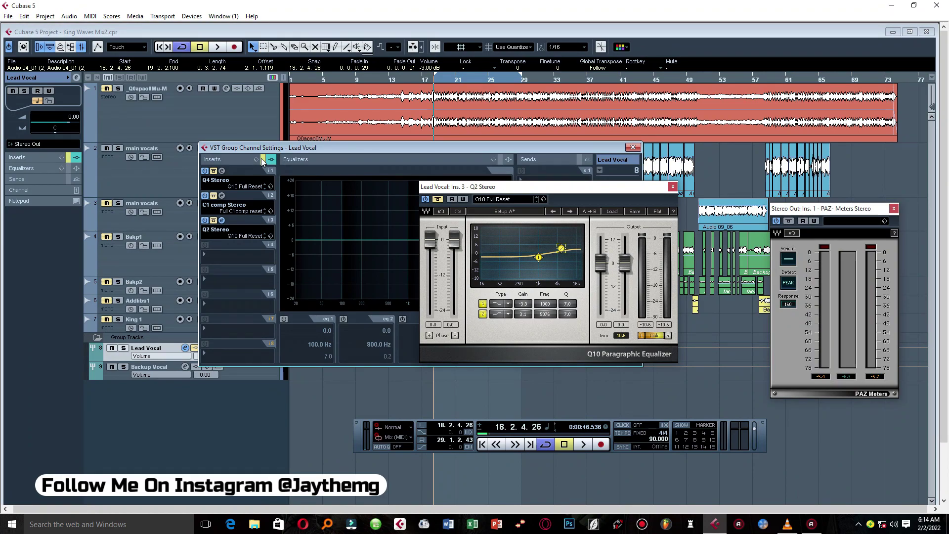
{"action": "key", "text": "space"}
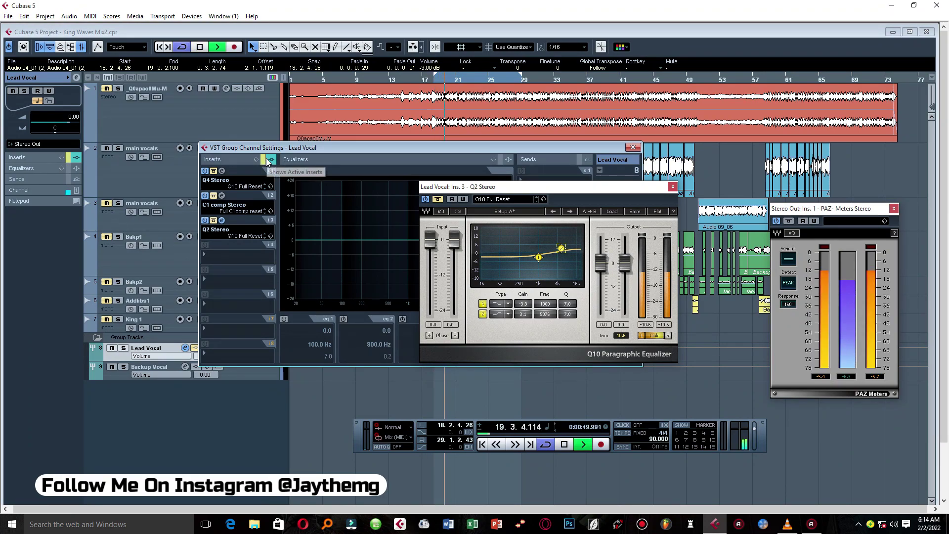
{"action": "key", "text": "space"}
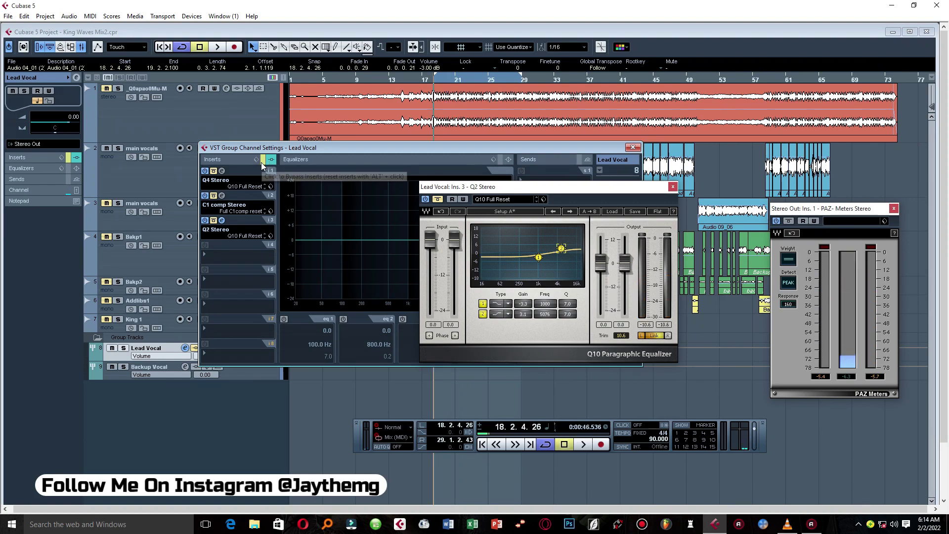
{"action": "key", "text": "space"}
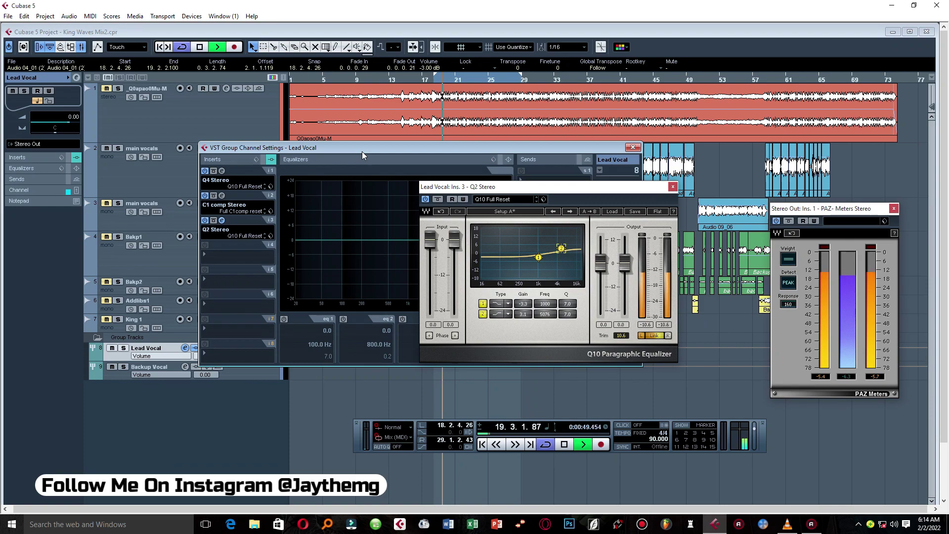
{"action": "key", "text": "space"}
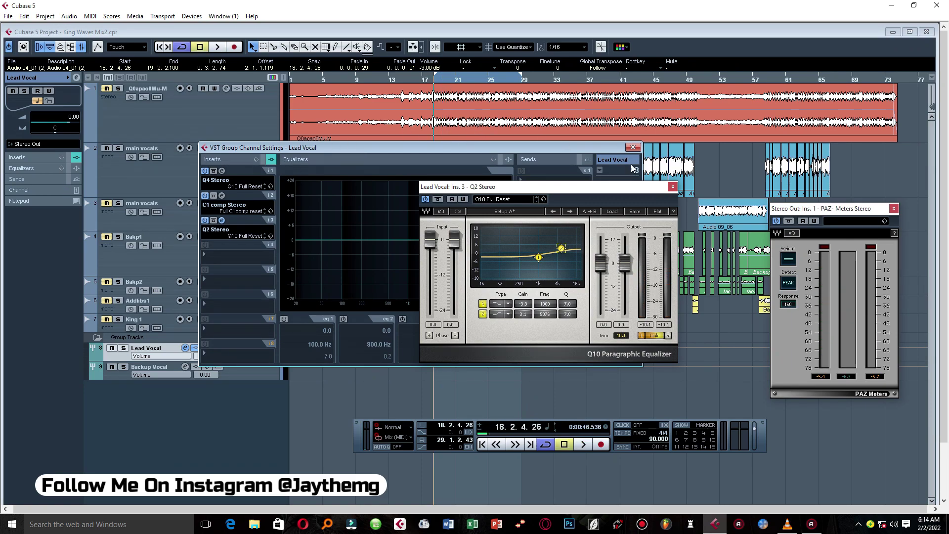
{"action": "left_click", "coordinate": [673, 186]}
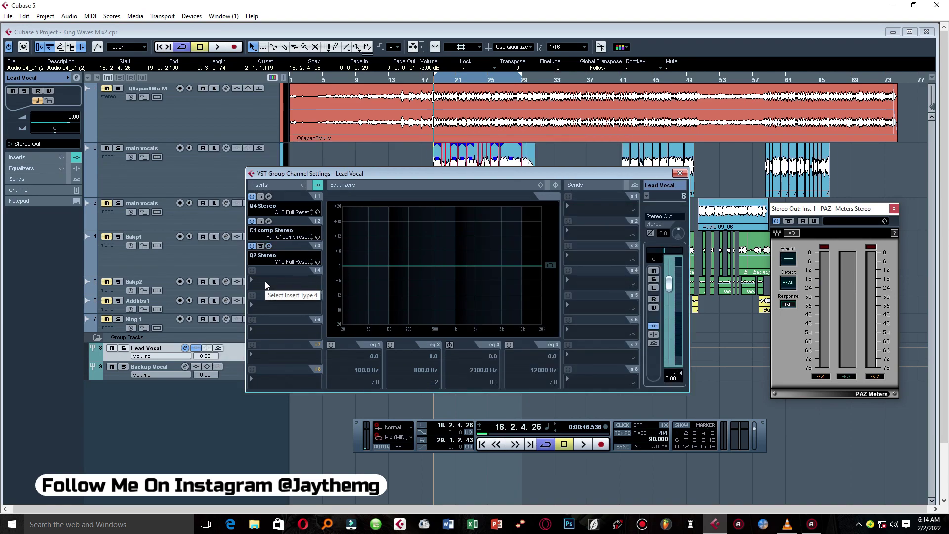
Reopen the Q2 window and load DeEsser Stereo into insert 4.
{"action": "left_click", "coordinate": [270, 245]}
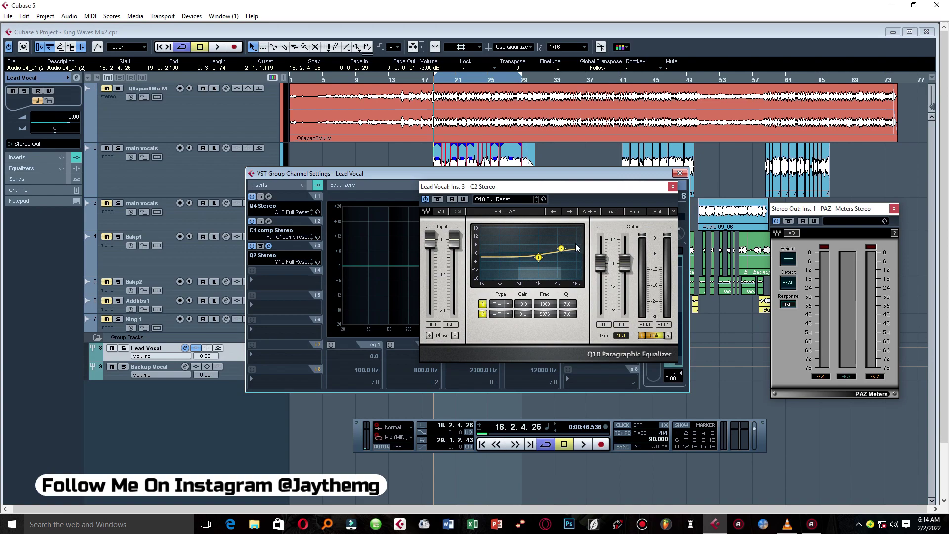
{"action": "left_click", "coordinate": [284, 278]}
{"action": "mouse_move", "coordinate": [277, 117]}
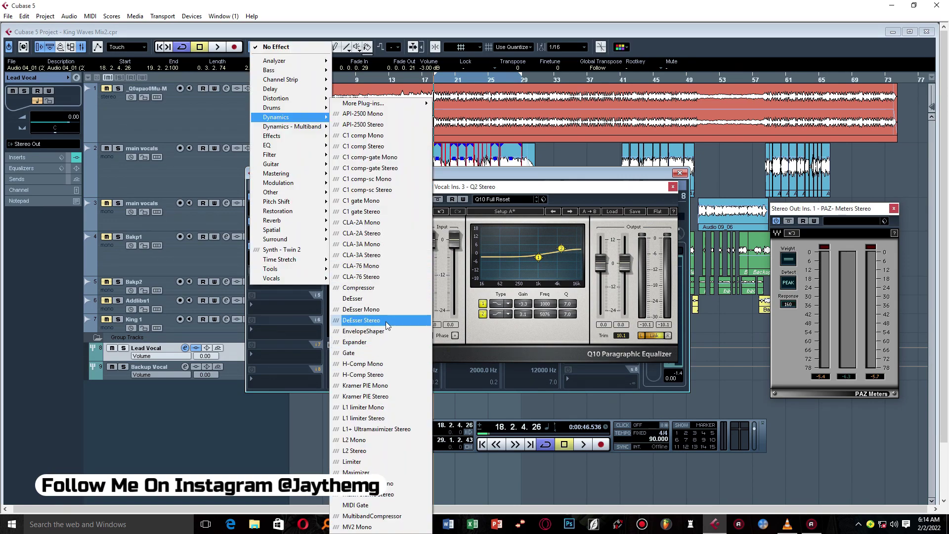
{"action": "left_click", "coordinate": [371, 321]}
Tune the DeEsser threshold to about -18.7 dB, then close its window.
{"action": "left_click_drag", "start_coordinate": [448, 240], "coordinate": [461, 247]}
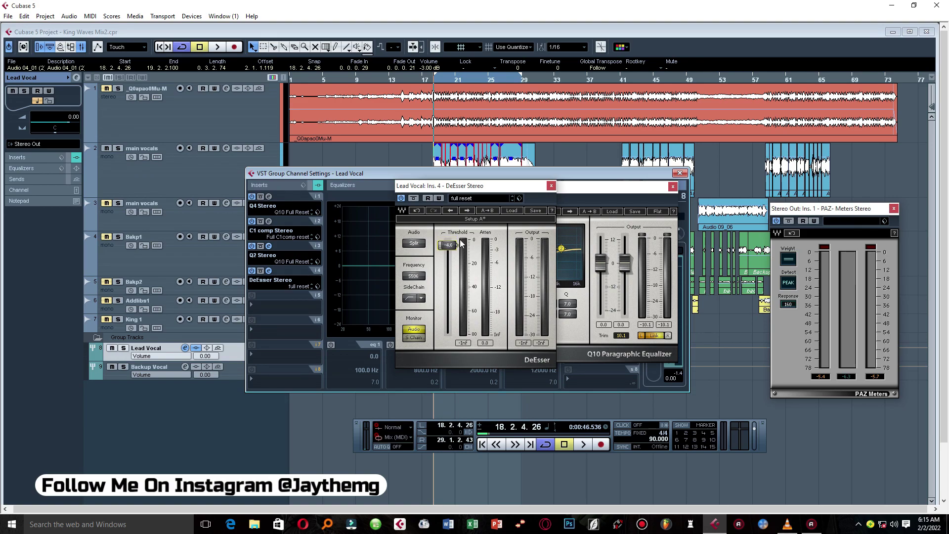
{"action": "left_click_drag", "start_coordinate": [466, 258], "coordinate": [445, 263]}
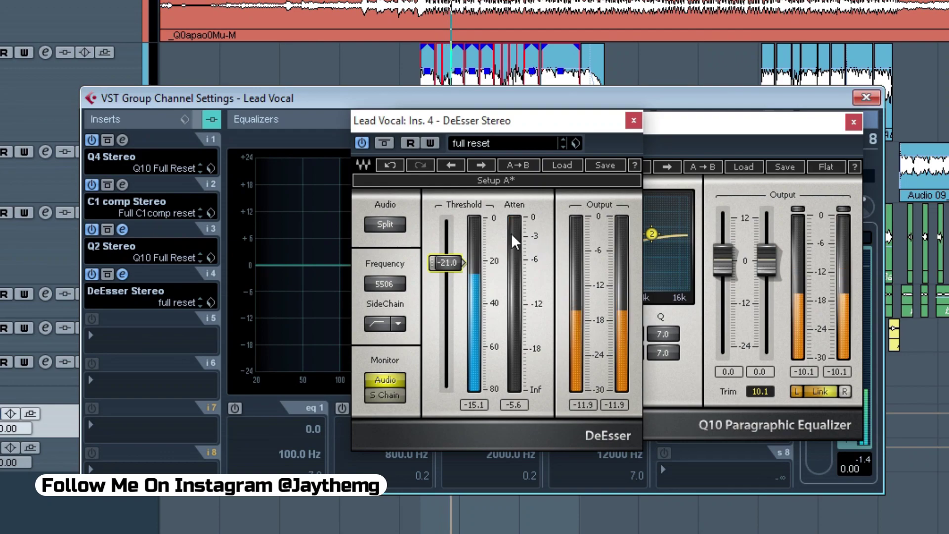
{"action": "left_click", "coordinate": [514, 405]}
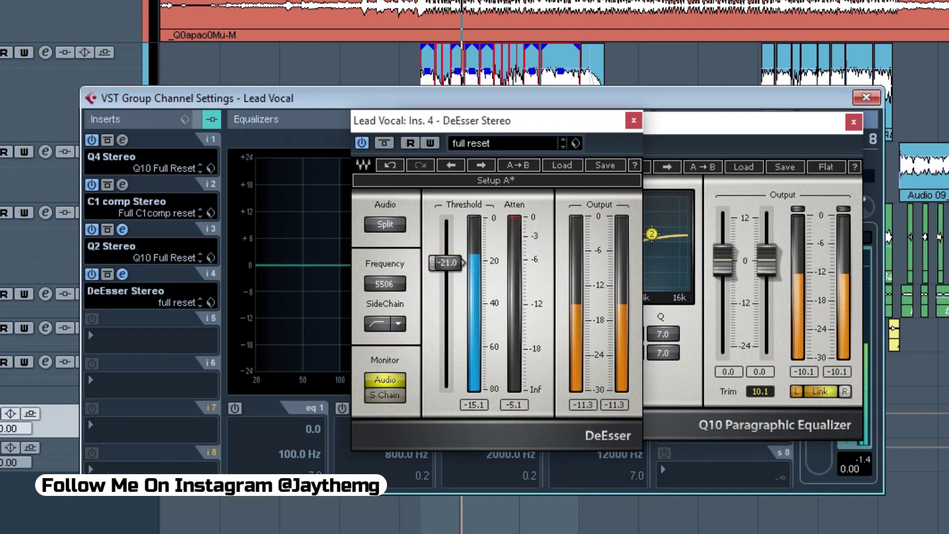
{"action": "left_click_drag", "start_coordinate": [431, 261], "coordinate": [431, 254]}
{"action": "left_click", "coordinate": [513, 405]}
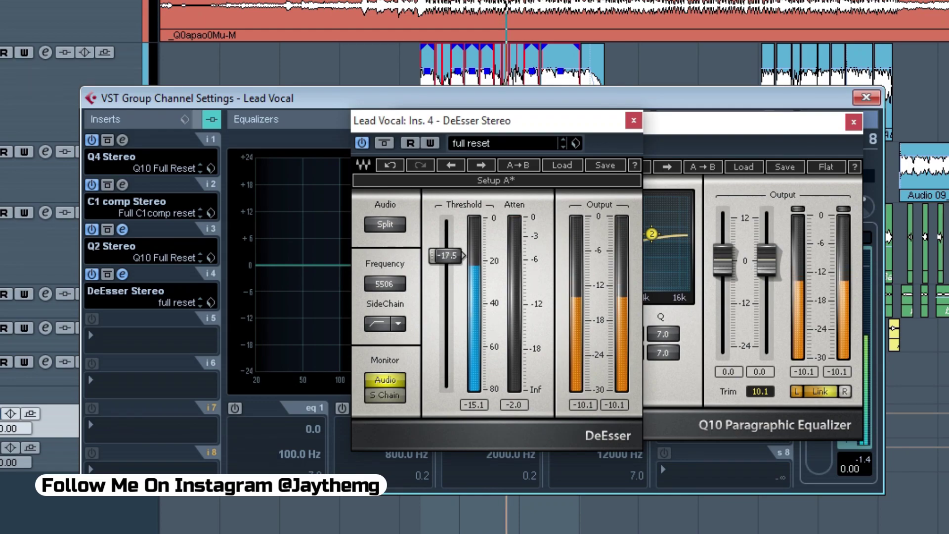
{"action": "left_click_drag", "start_coordinate": [446, 255], "coordinate": [445, 258]}
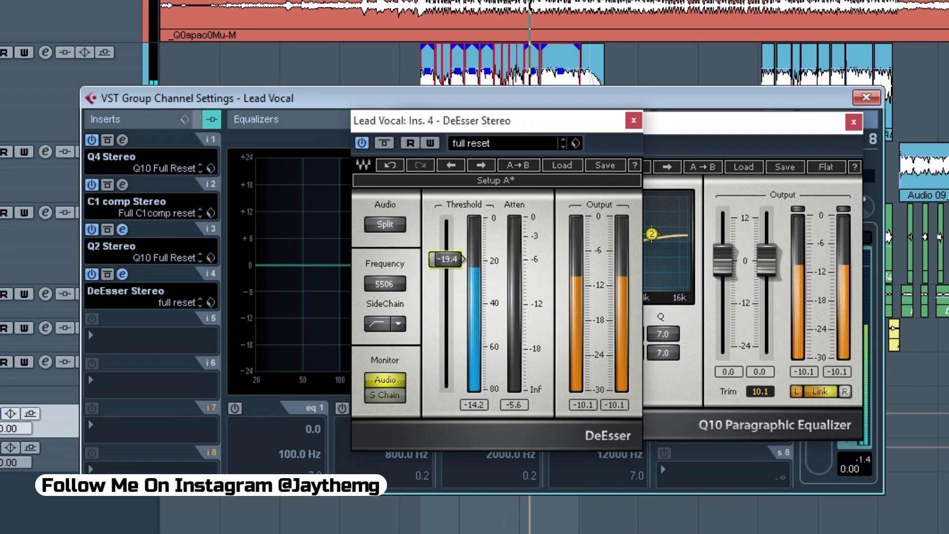
{"action": "left_click_drag", "start_coordinate": [445, 258], "coordinate": [446, 256]}
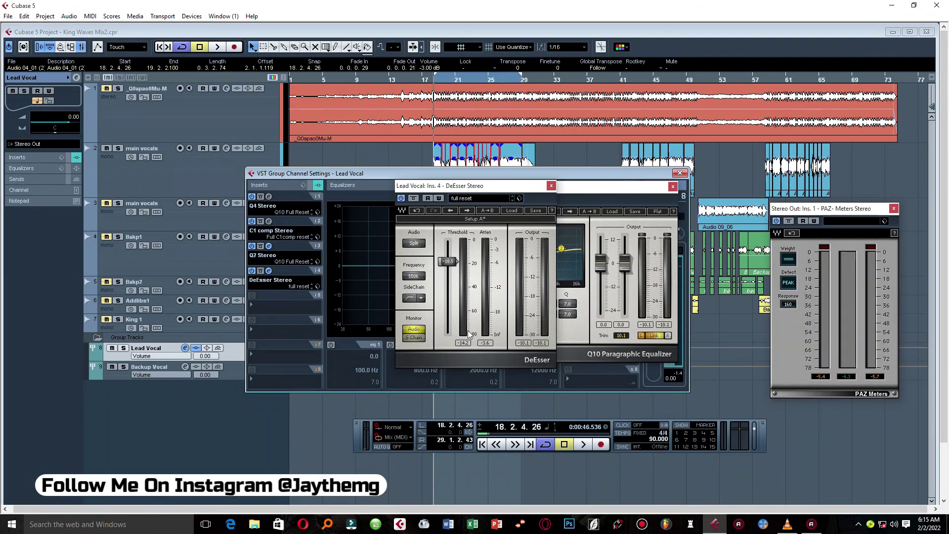
{"action": "left_click", "coordinate": [551, 186]}
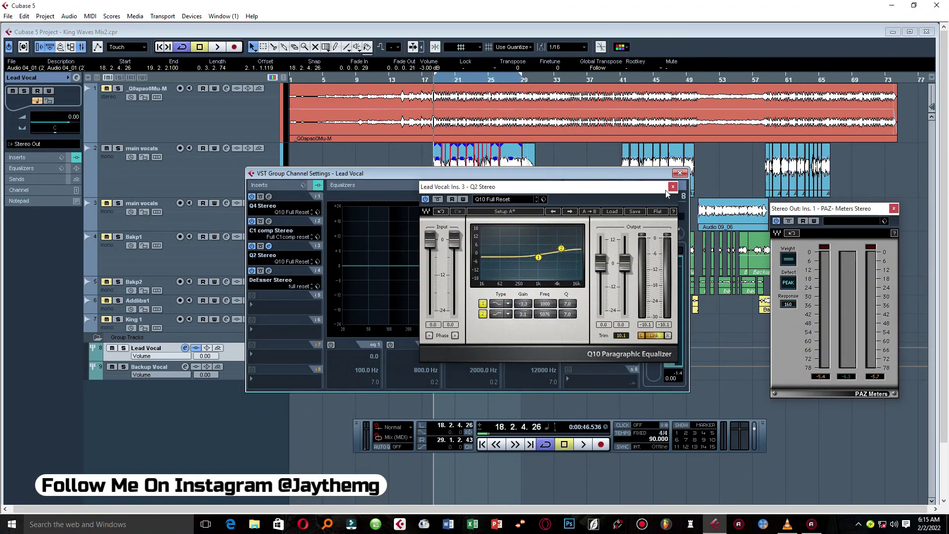
Close the Q2 window and load a C1 comp Stereo into insert 5.
{"action": "left_click", "coordinate": [673, 187]}
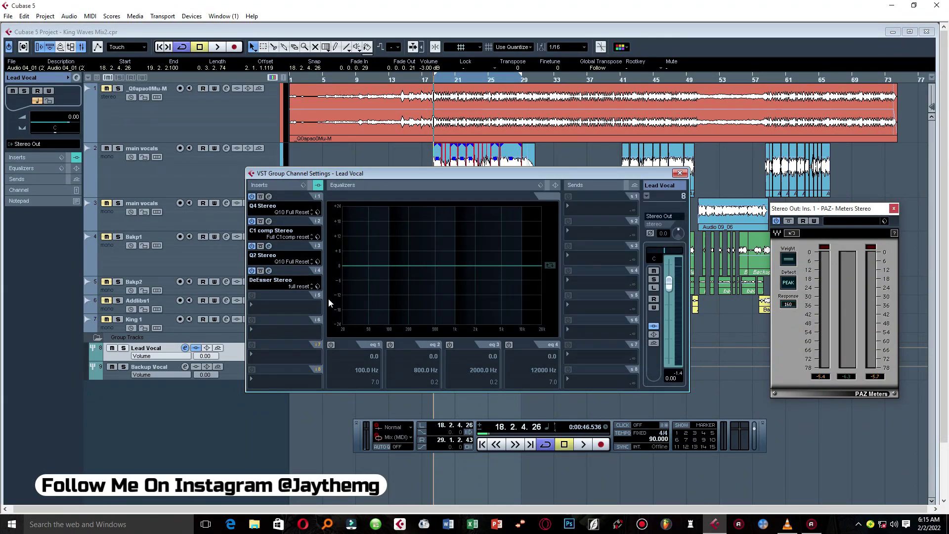
{"action": "left_click", "coordinate": [287, 307]}
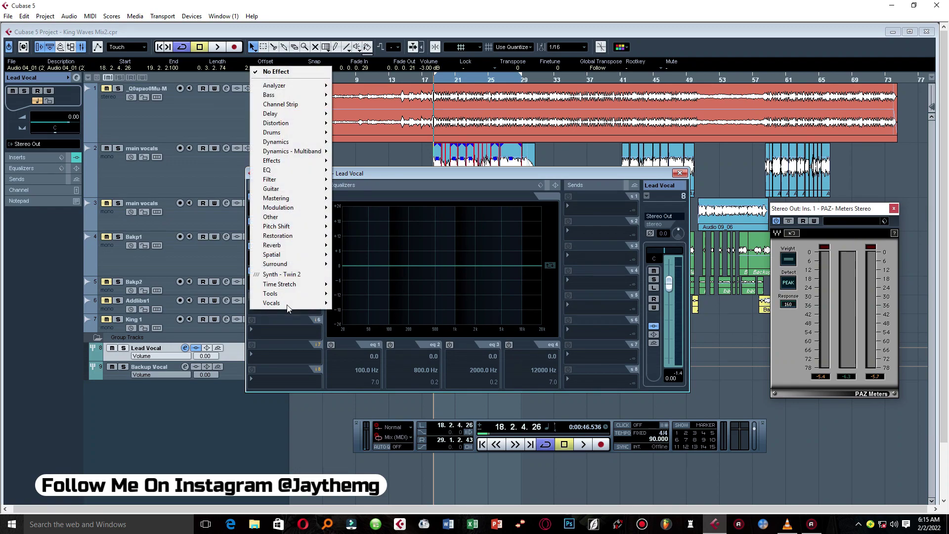
{"action": "mouse_move", "coordinate": [297, 142]}
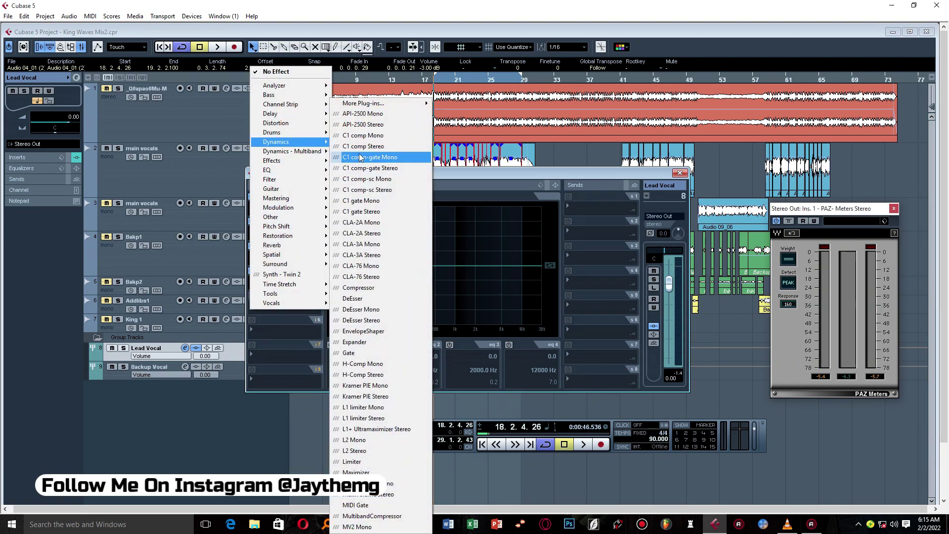
{"action": "left_click", "coordinate": [366, 146]}
{"action": "left_click_drag", "start_coordinate": [491, 191], "coordinate": [491, 180]}
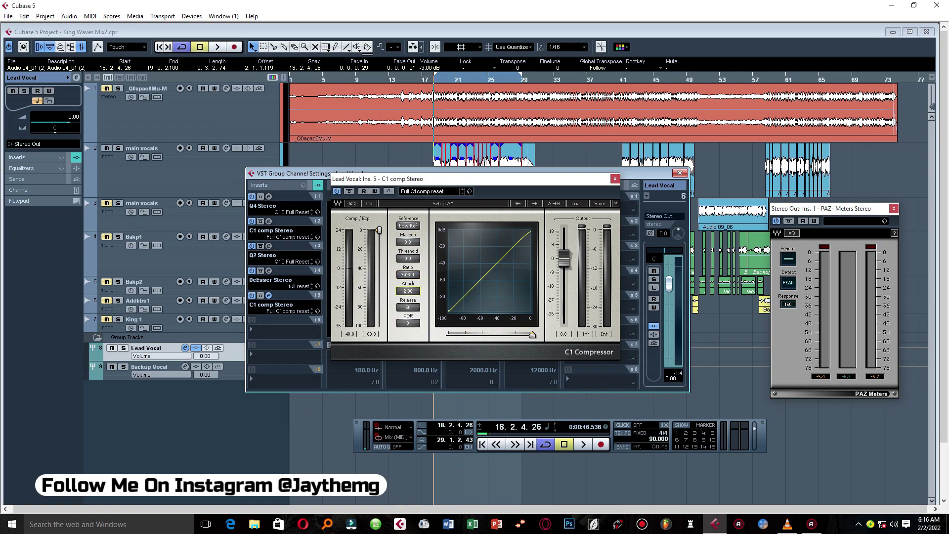
Lengthen the attack, set release to 200 and lower the threshold to -20.3 during playback.
{"action": "left_click_drag", "start_coordinate": [408, 291], "coordinate": [408, 297]}
{"action": "type", "text": "2"}
{"action": "key", "text": "Return"}
{"action": "key", "text": "space"}
{"action": "left_click_drag", "start_coordinate": [377, 323], "coordinate": [362, 286]}
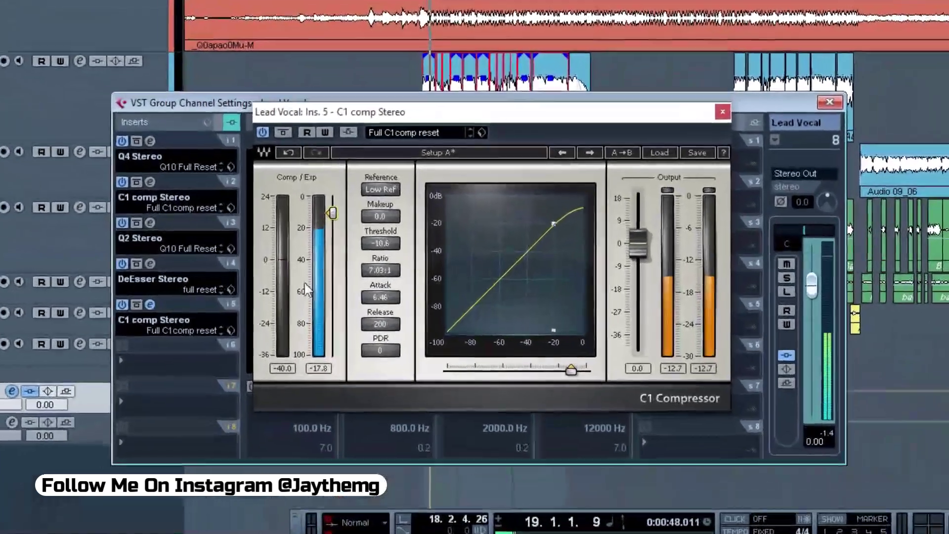
{"action": "left_click", "coordinate": [283, 369]}
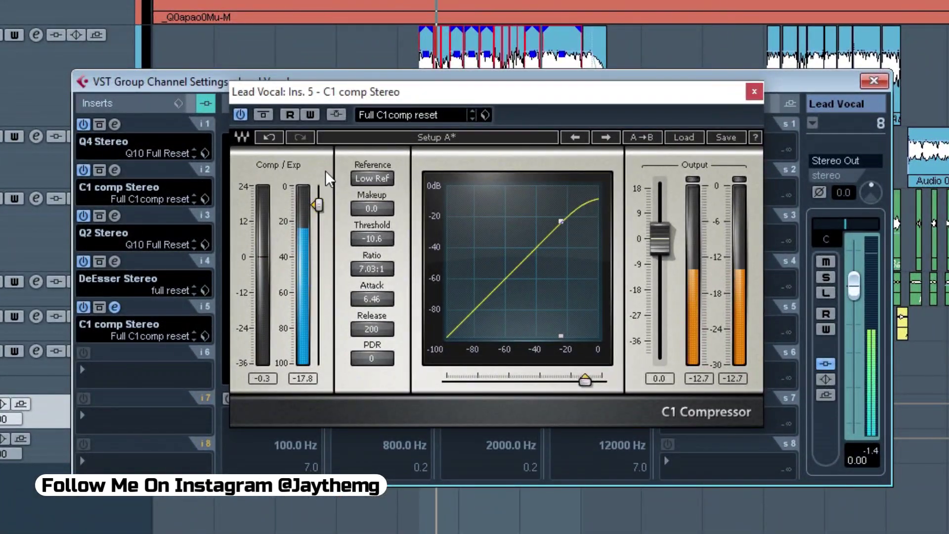
{"action": "left_click_drag", "start_coordinate": [372, 239], "coordinate": [372, 264]}
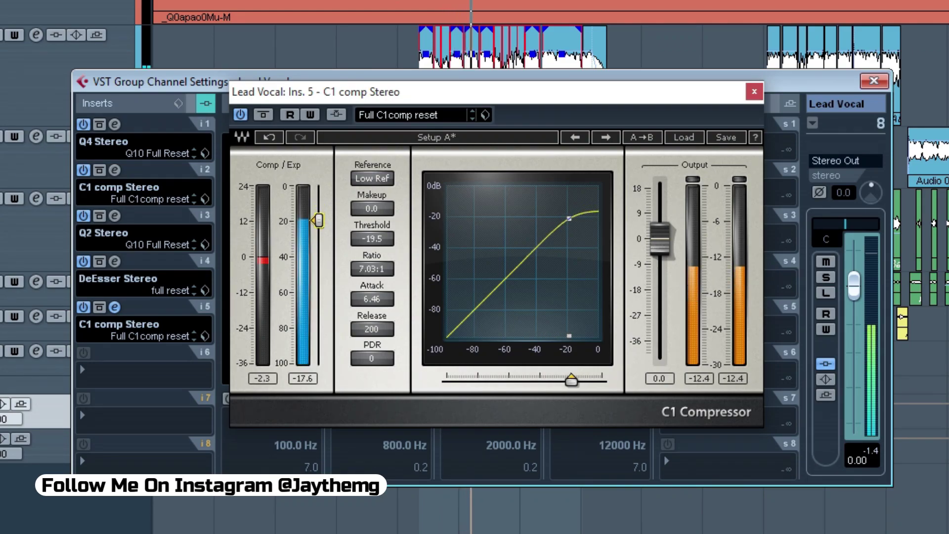
{"action": "left_click_drag", "start_coordinate": [372, 264], "coordinate": [372, 272]}
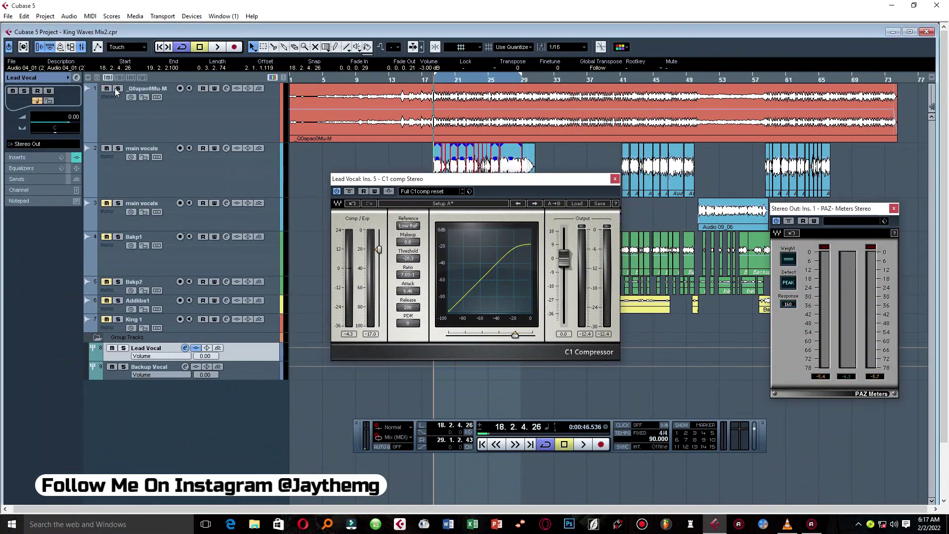
Raise the second C1's makeup gain to 5.4 dB during playback, close it, reopen channel settings.
{"action": "left_click_drag", "start_coordinate": [435, 177], "coordinate": [399, 173]}
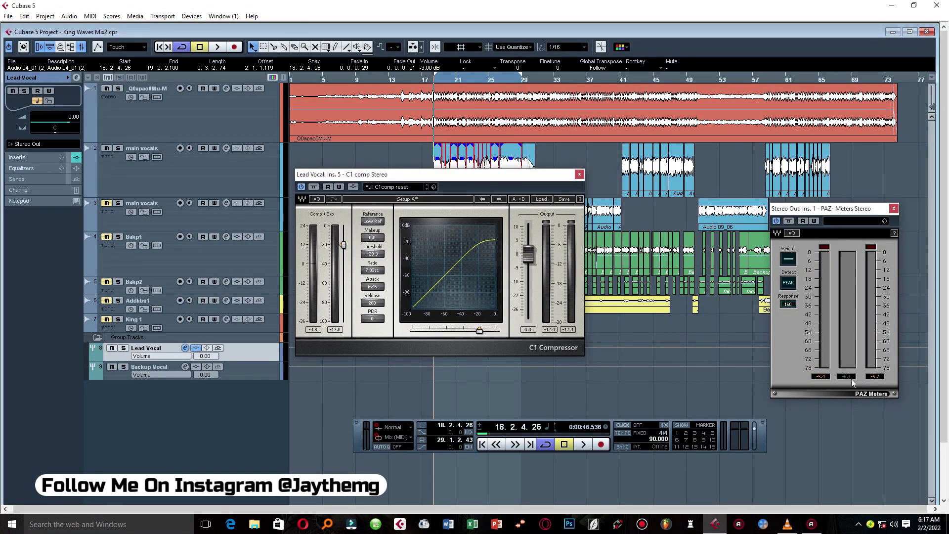
{"action": "key", "text": "space"}
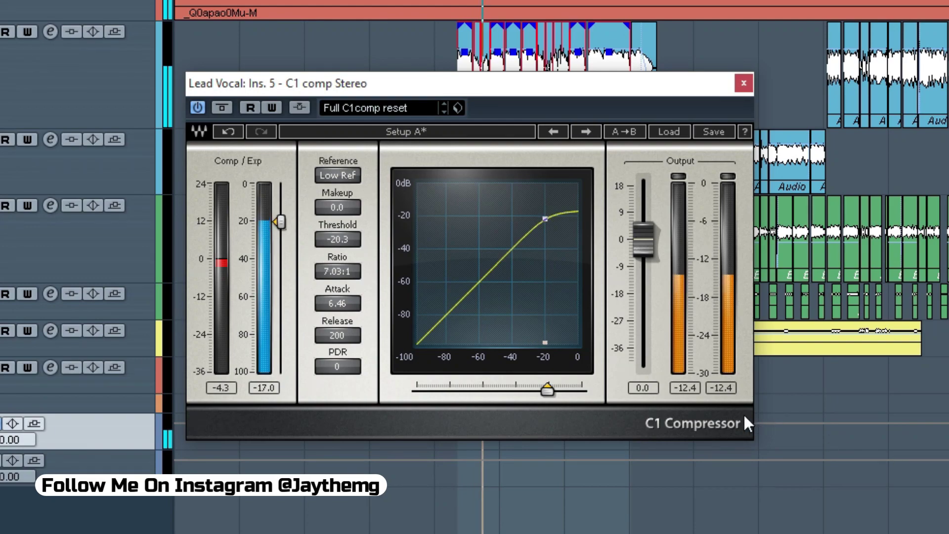
{"action": "left_click_drag", "start_coordinate": [332, 210], "coordinate": [332, 193]}
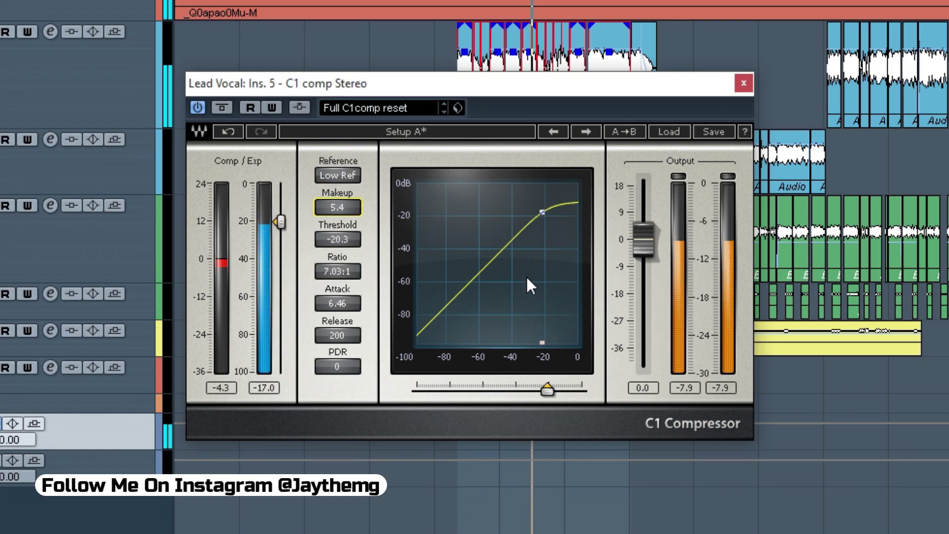
{"action": "key", "text": "Up"}
{"action": "key", "text": "Up"}
{"action": "key", "text": "Up"}
{"action": "key", "text": "Up"}
{"action": "key", "text": "Up"}
{"action": "key", "text": "Up"}
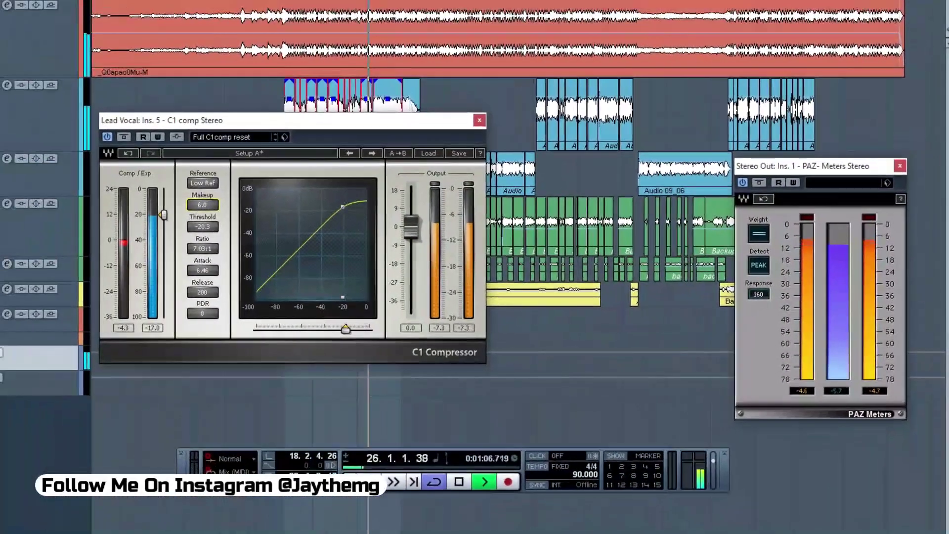
{"action": "scroll", "coordinate": [108, 188], "scroll_direction": "down", "scroll_amount": 6}
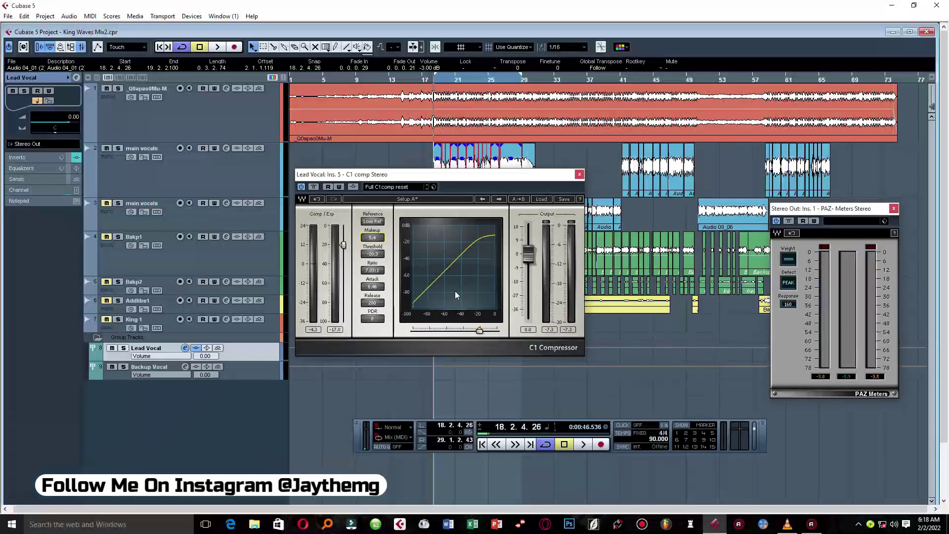
{"action": "key", "text": "space"}
{"action": "left_click", "coordinate": [579, 174]}
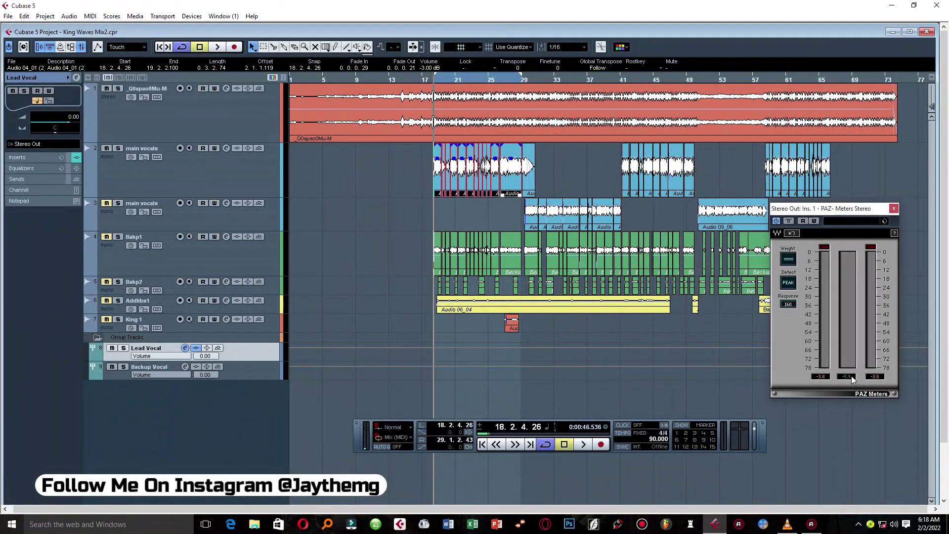
{"action": "left_click", "coordinate": [185, 348]}
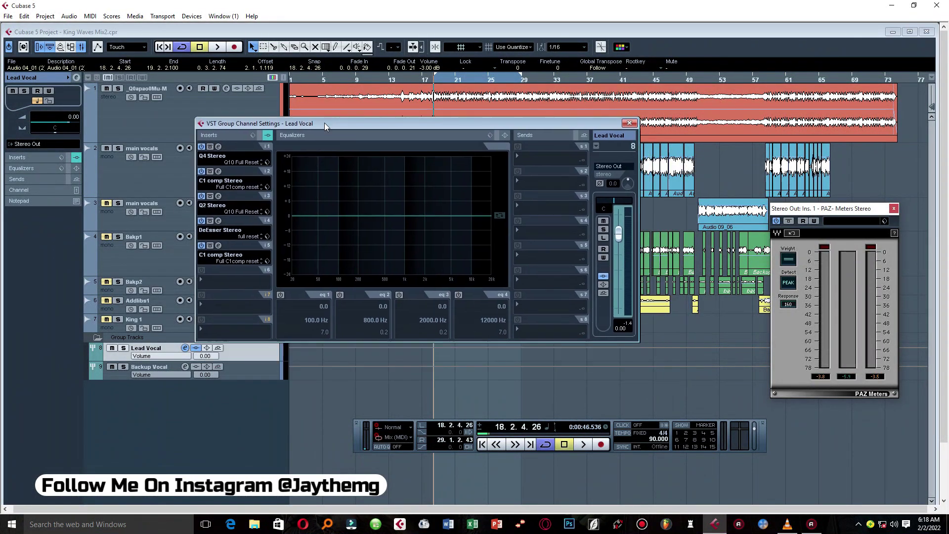
Load Kramer Tape Stereo into insert 6 and open its Vocal factory presets.
{"action": "left_click", "coordinate": [234, 282]}
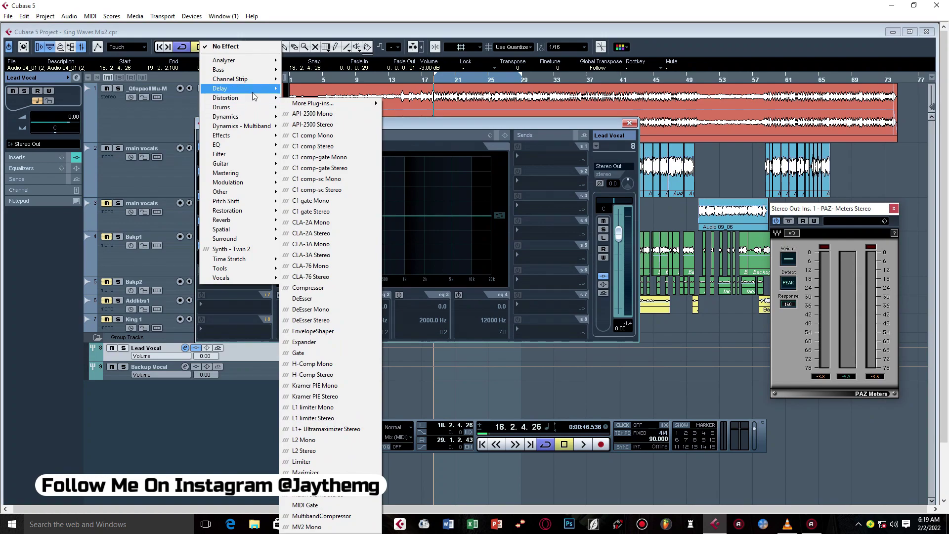
{"action": "mouse_move", "coordinate": [255, 99]}
{"action": "left_click", "coordinate": [328, 144]}
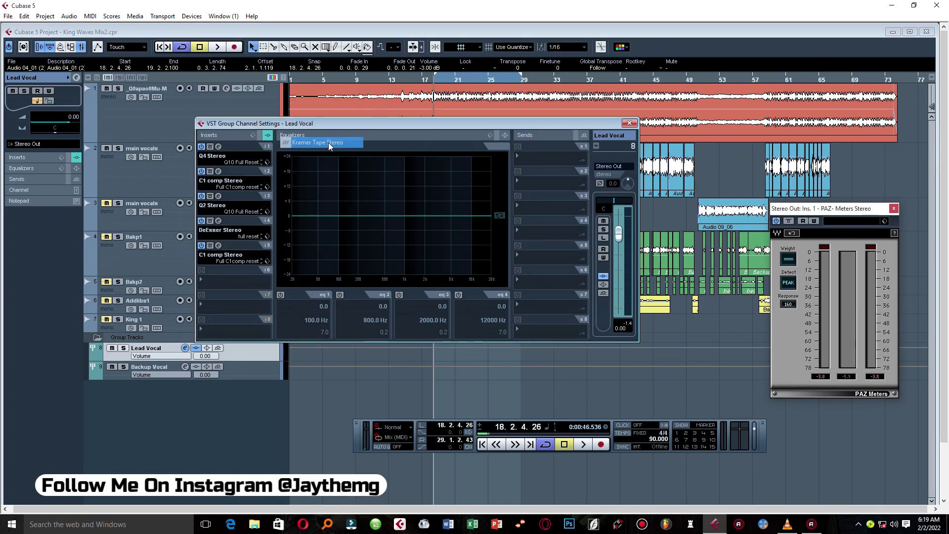
{"action": "left_click_drag", "start_coordinate": [458, 124], "coordinate": [424, 101]}
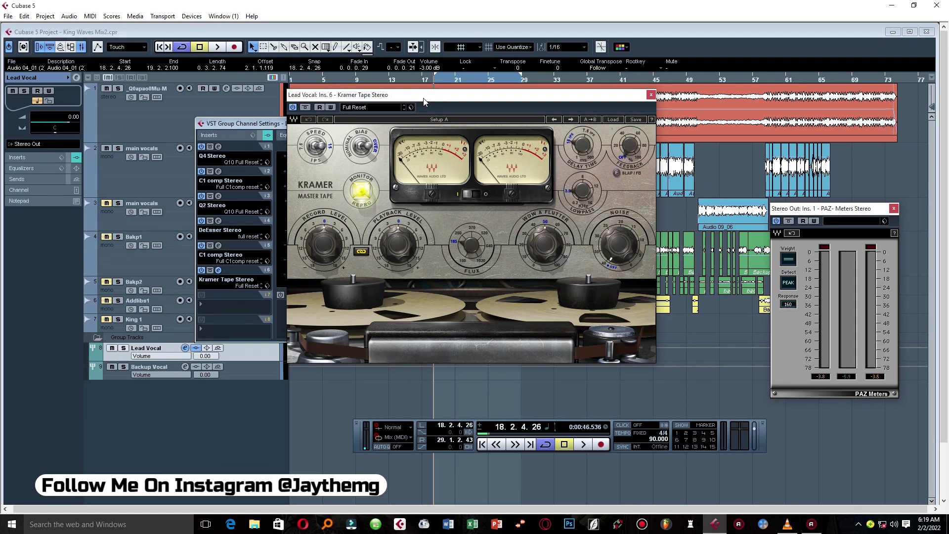
{"action": "left_click_drag", "start_coordinate": [503, 98], "coordinate": [498, 108]}
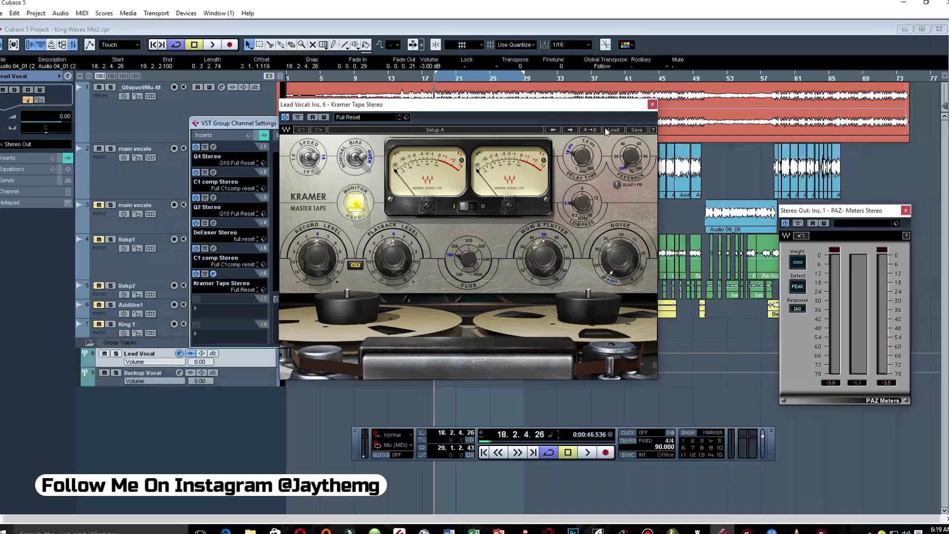
{"action": "left_click", "coordinate": [608, 129]}
{"action": "mouse_move", "coordinate": [776, 278]}
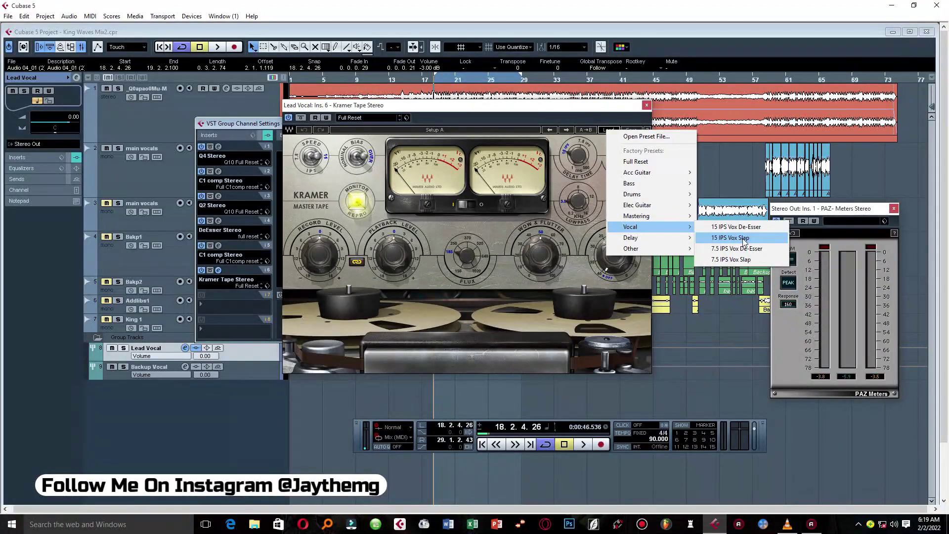
Apply the 15 IPS Vox Slap preset and play back to hear the slap delay.
{"action": "left_click", "coordinate": [744, 239]}
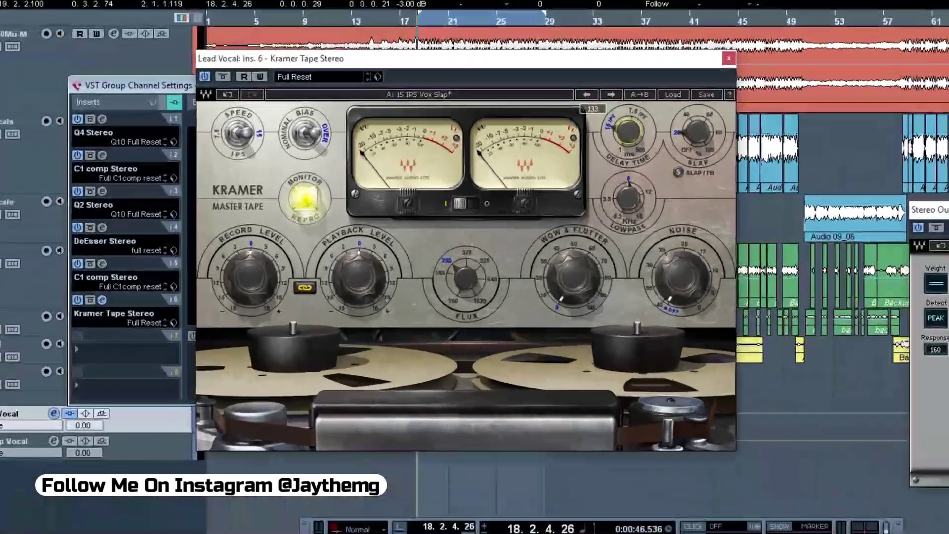
{"action": "mouse_move", "coordinate": [688, 118]}
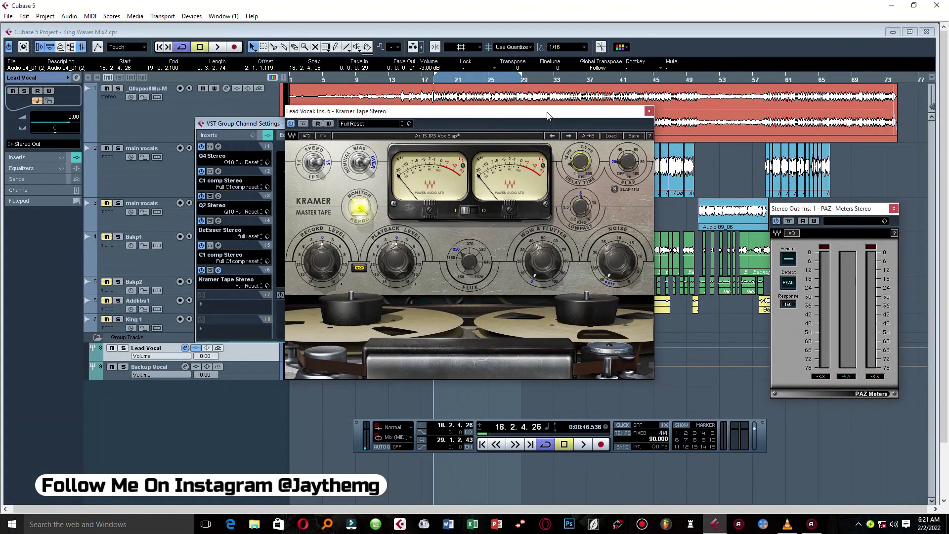
{"action": "left_click_drag", "start_coordinate": [547, 115], "coordinate": [580, 114]}
{"action": "key", "text": "space"}
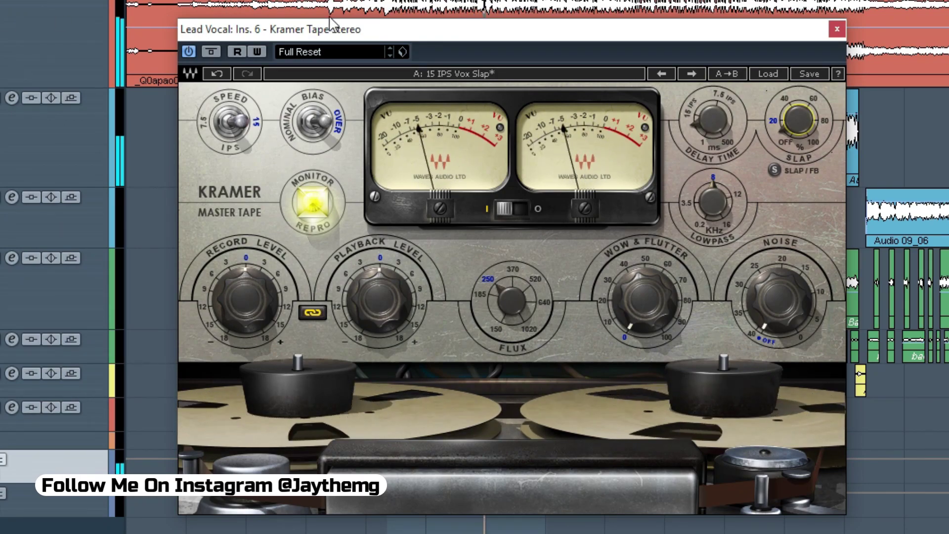
{"action": "mouse_move", "coordinate": [799, 120]}
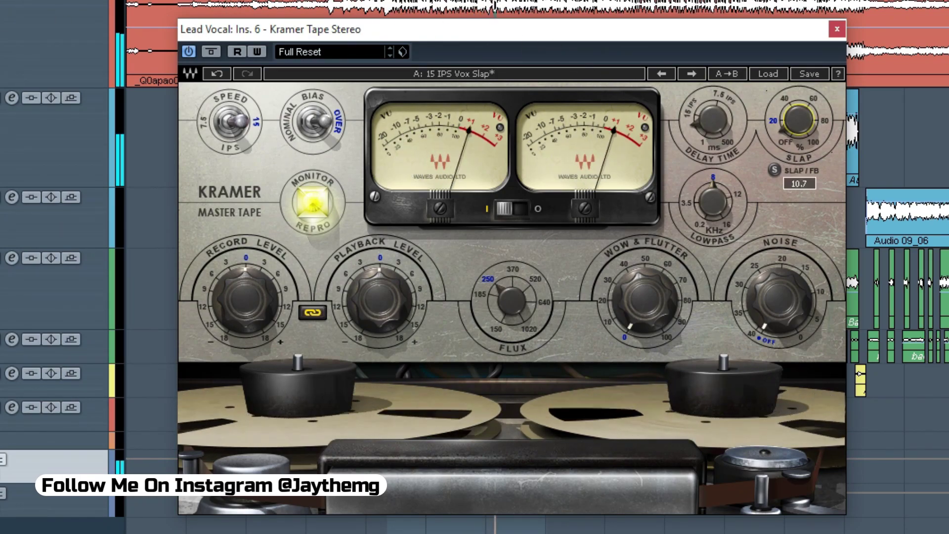